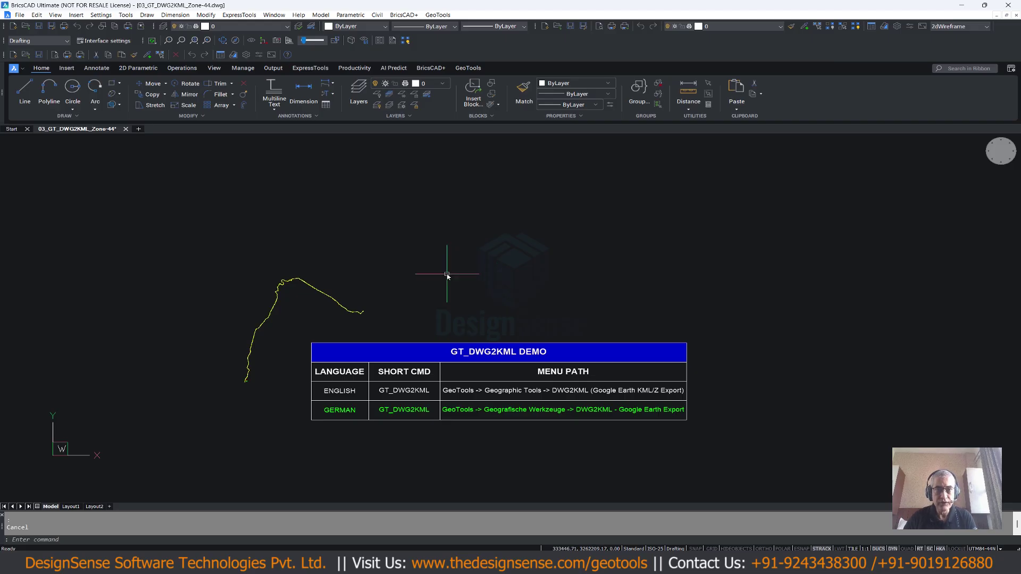
pyautogui.click(441, 16)
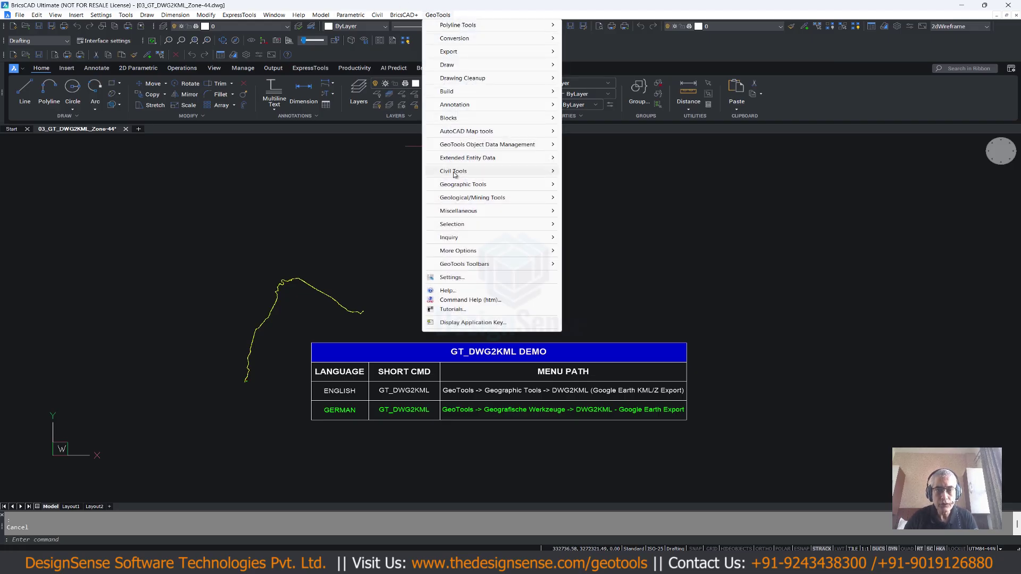
pyautogui.moveTo(460, 188)
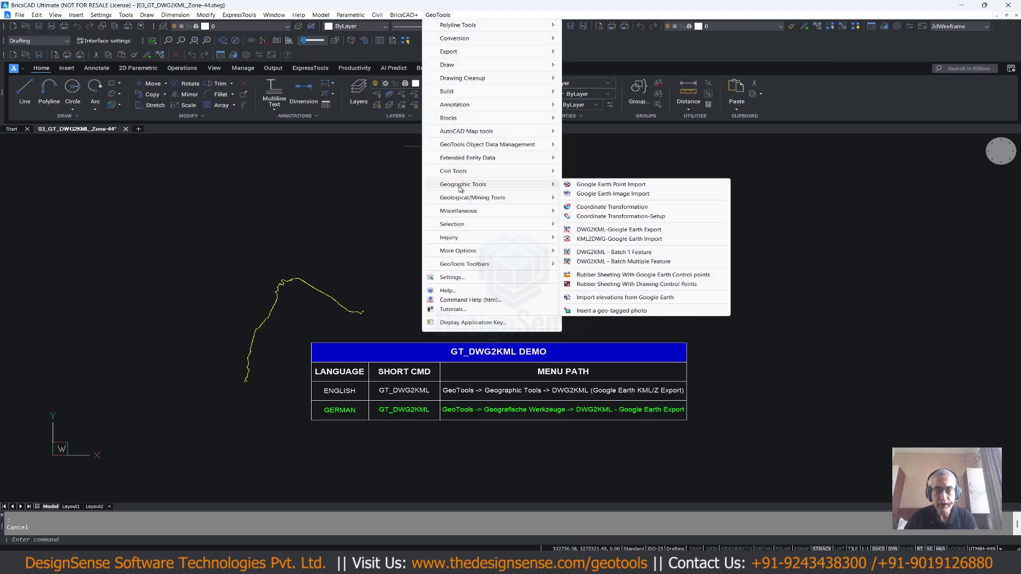
pyautogui.click(603, 231)
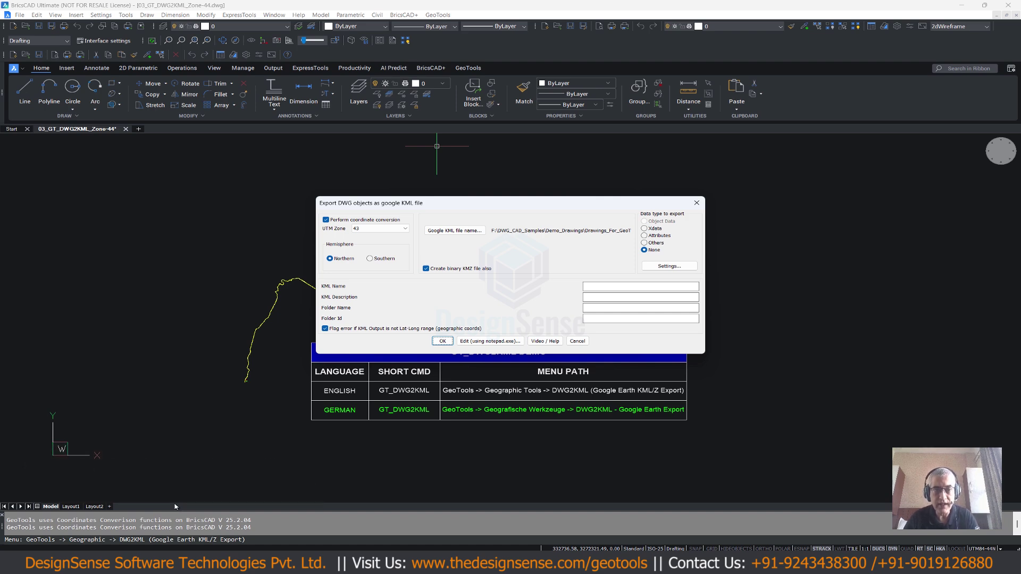
pyautogui.moveTo(463, 205); pyautogui.dragTo(582, 181)
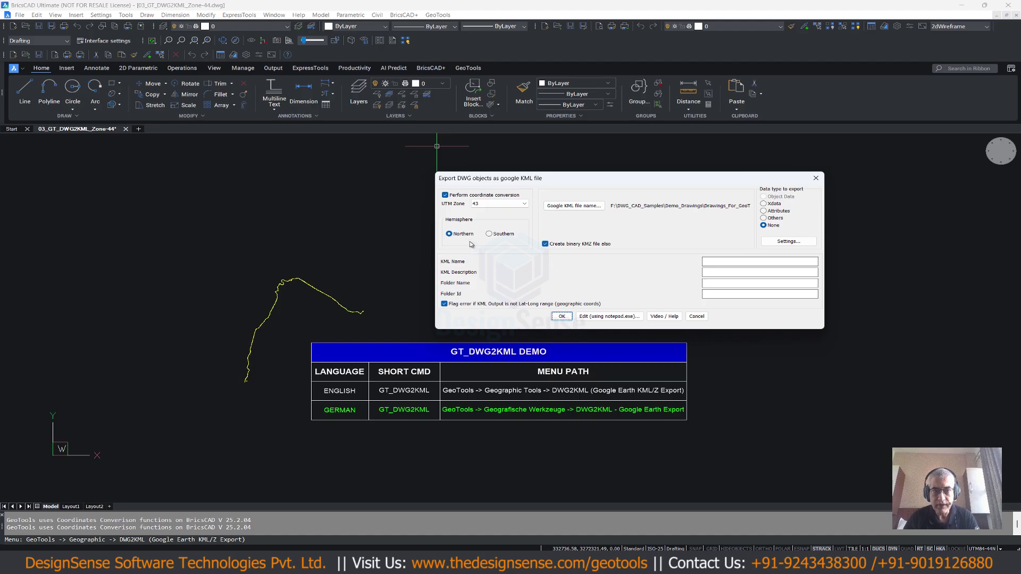
pyautogui.click(495, 204)
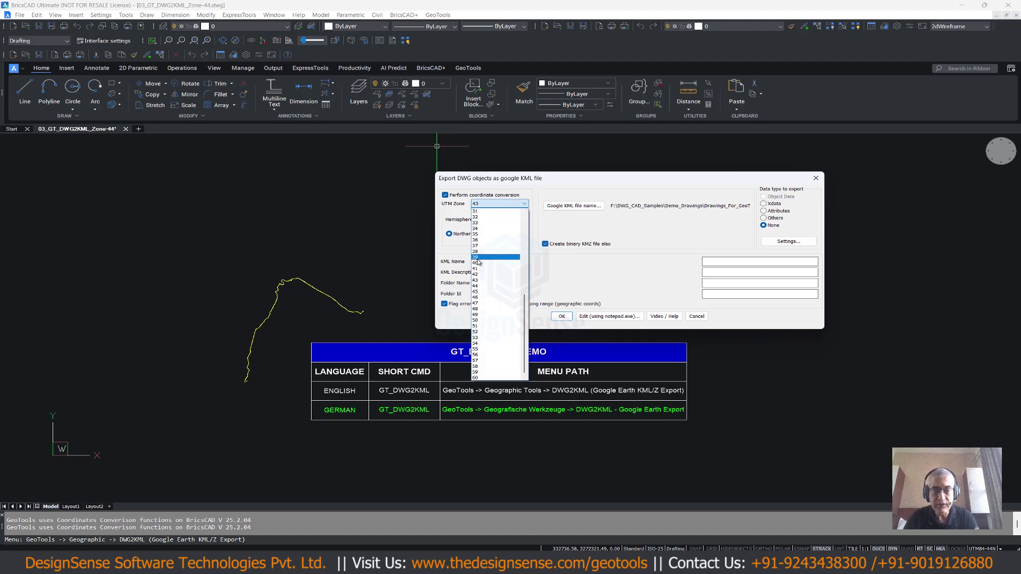
pyautogui.click(477, 288)
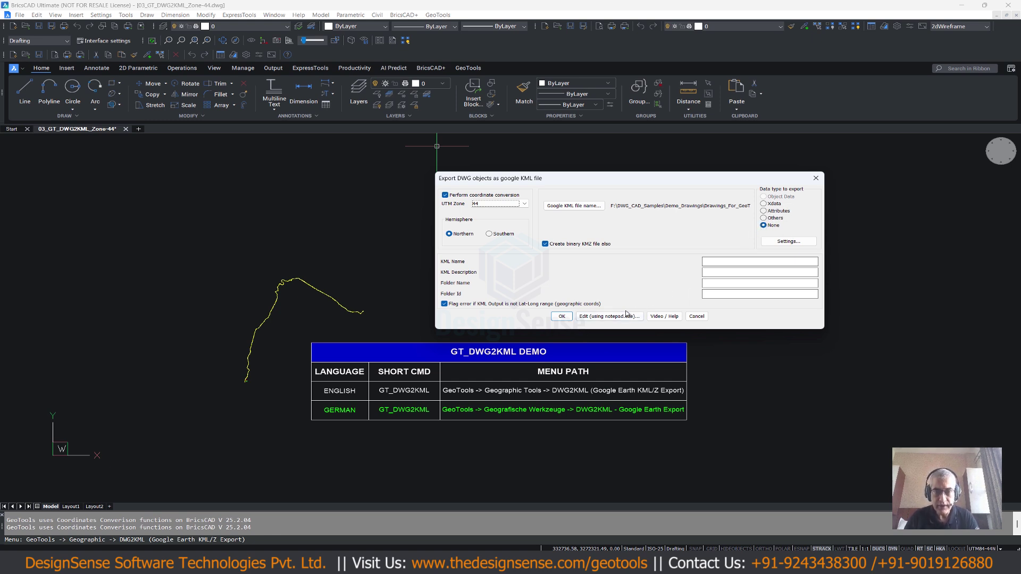
pyautogui.click(696, 317)
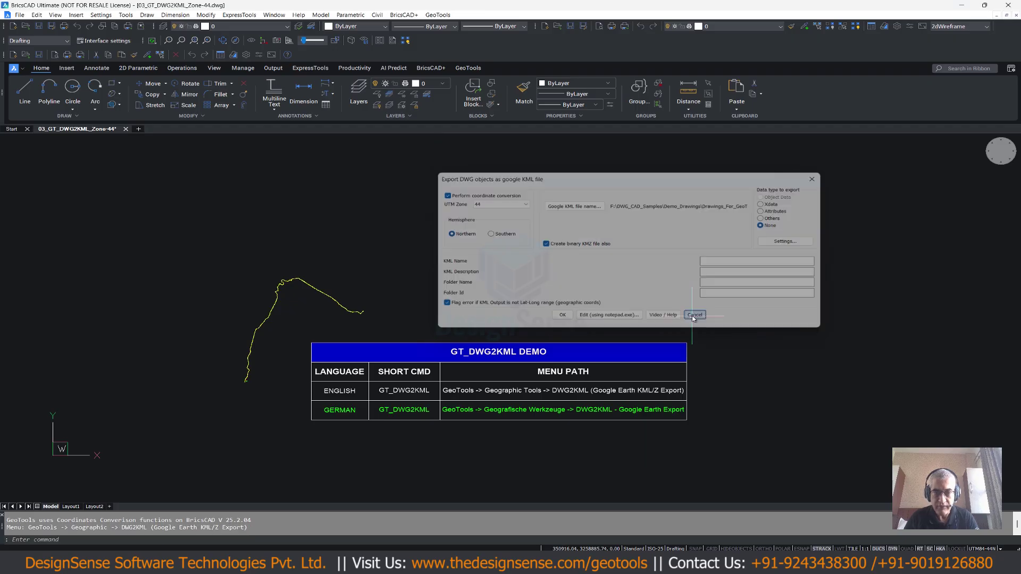
# - Examine the alignment polyline and its chainage labels along the route
pyautogui.scroll(3, 265, 362)
pyautogui.scroll(6, 266, 362)
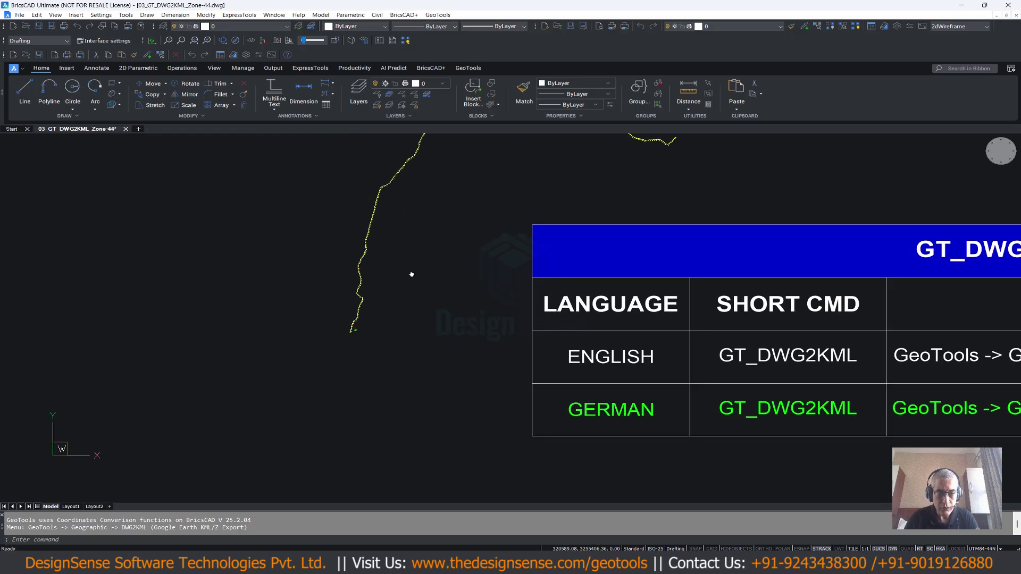
pyautogui.scroll(-5, 333, 336)
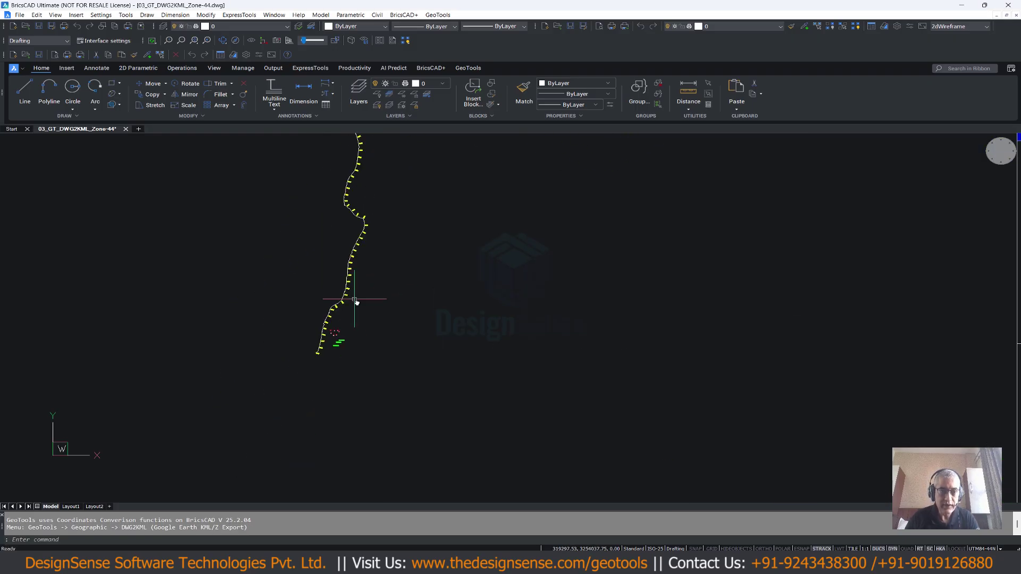
pyautogui.scroll(4, 440, 149)
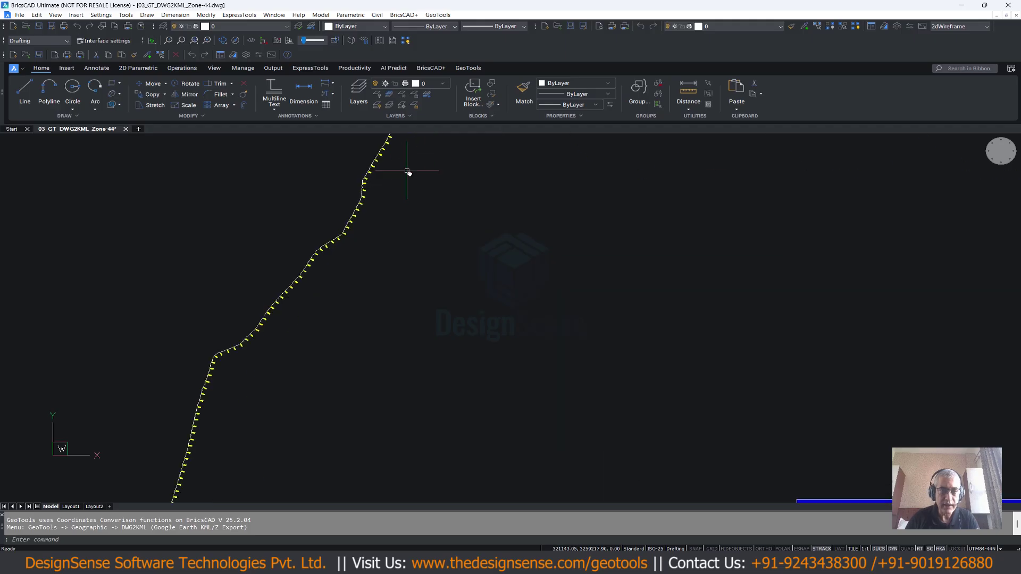
pyautogui.scroll(3, 321, 195)
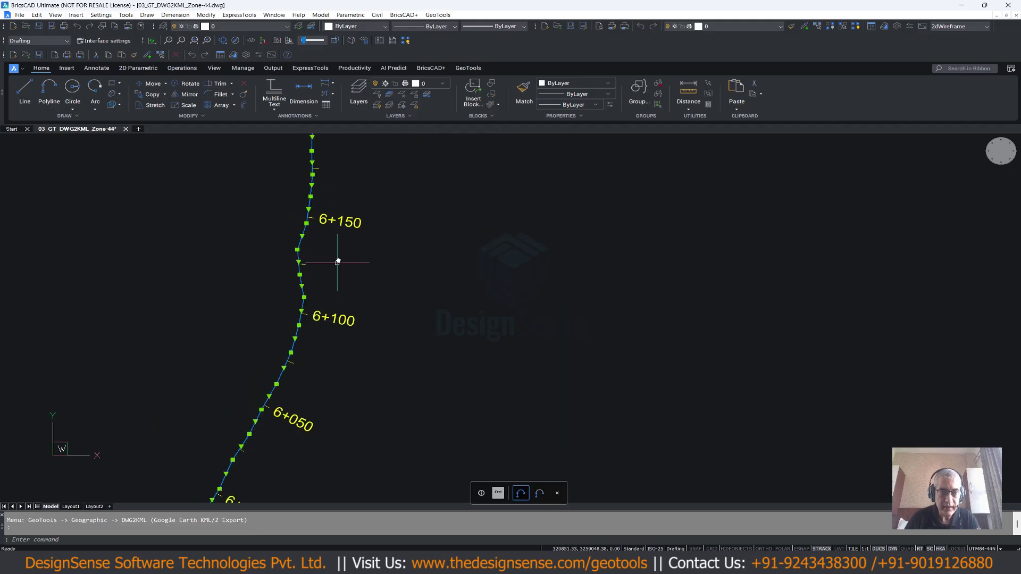
pyautogui.scroll(2, 335, 292)
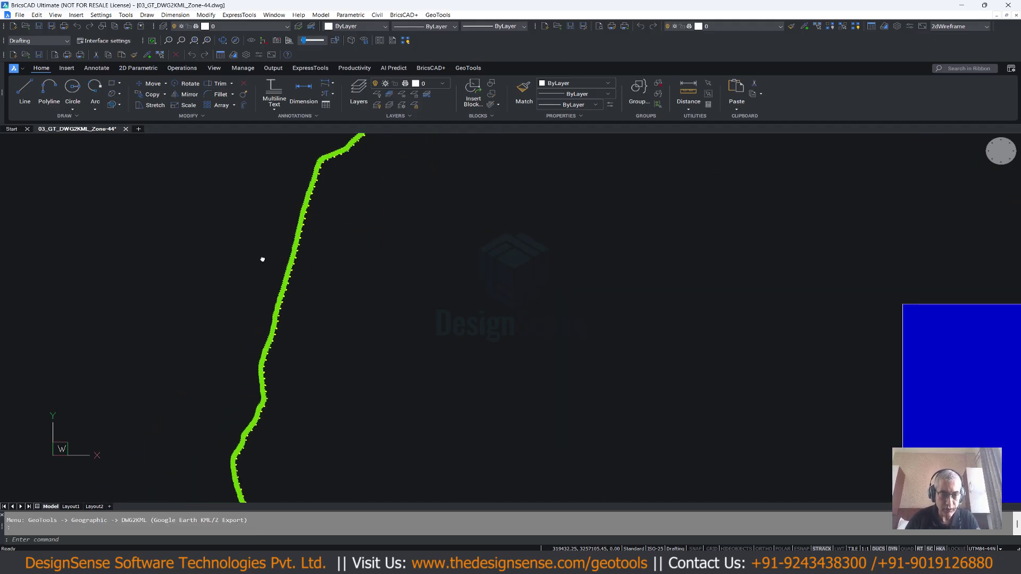
pyautogui.scroll(-4, 273, 322)
pyautogui.scroll(3, 282, 325)
pyautogui.scroll(-5, 287, 319)
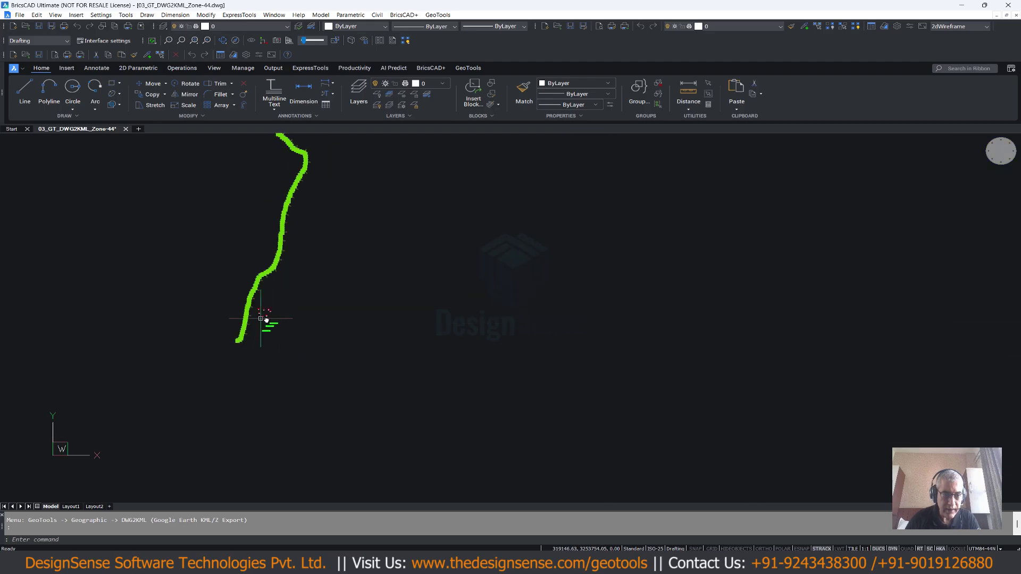
# - Inspect the properties of the red fuse blocks and the three sample texts near the start of the alignment
pyautogui.scroll(-2, 298, 309)
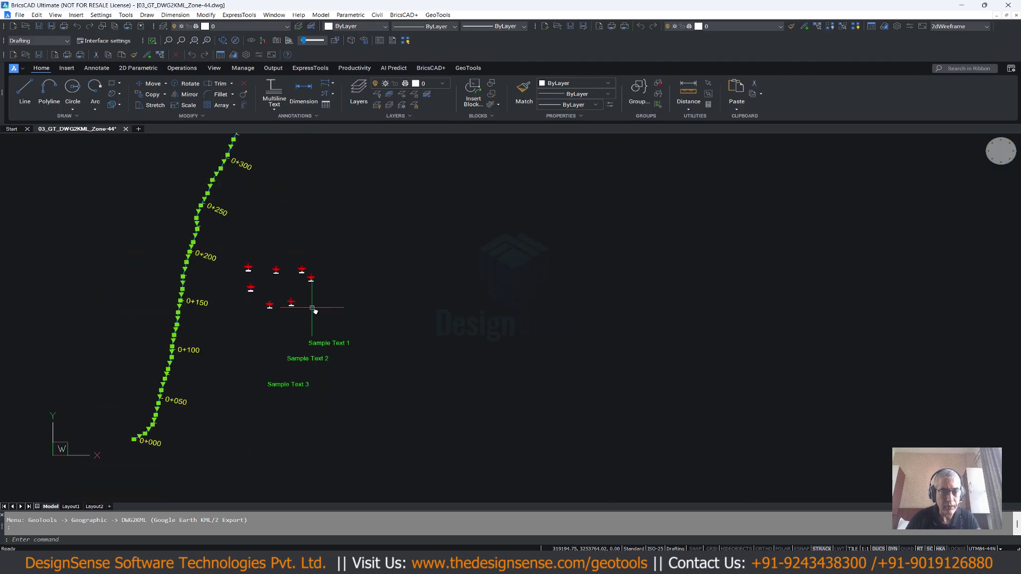
pyautogui.press('Escape')
pyautogui.scroll(4, 304, 319)
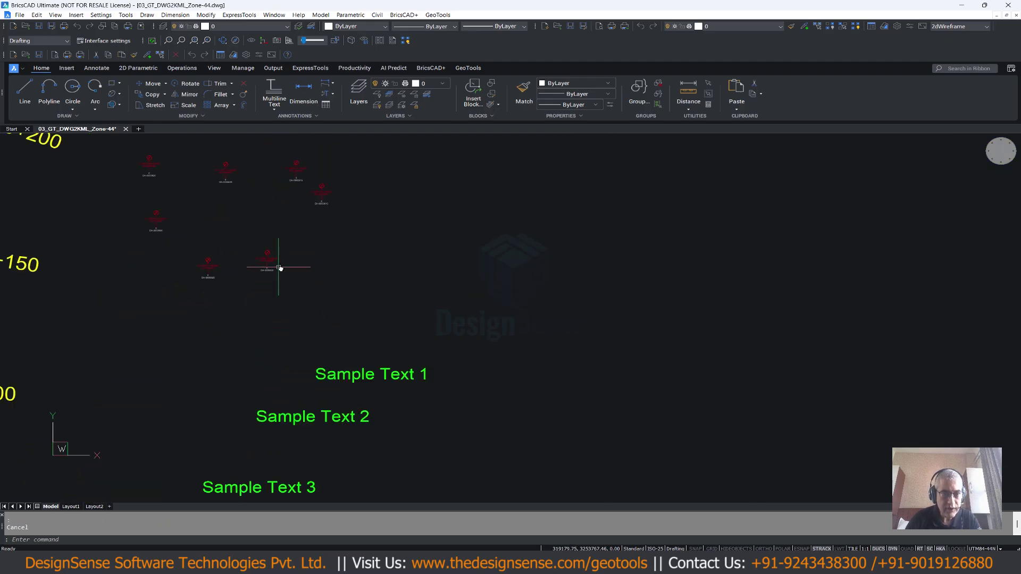
pyautogui.moveTo(209, 268)
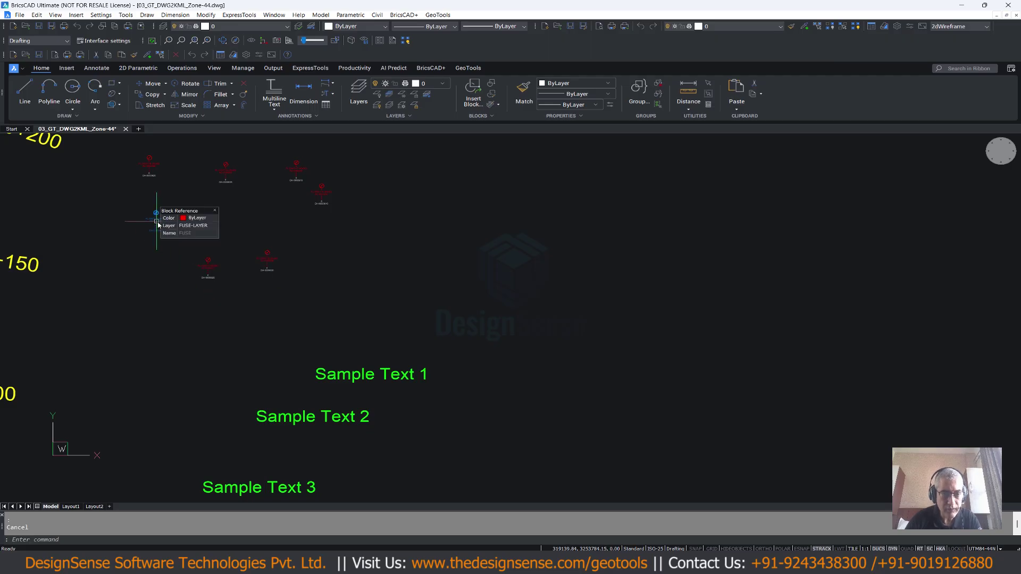
pyautogui.moveTo(333, 375)
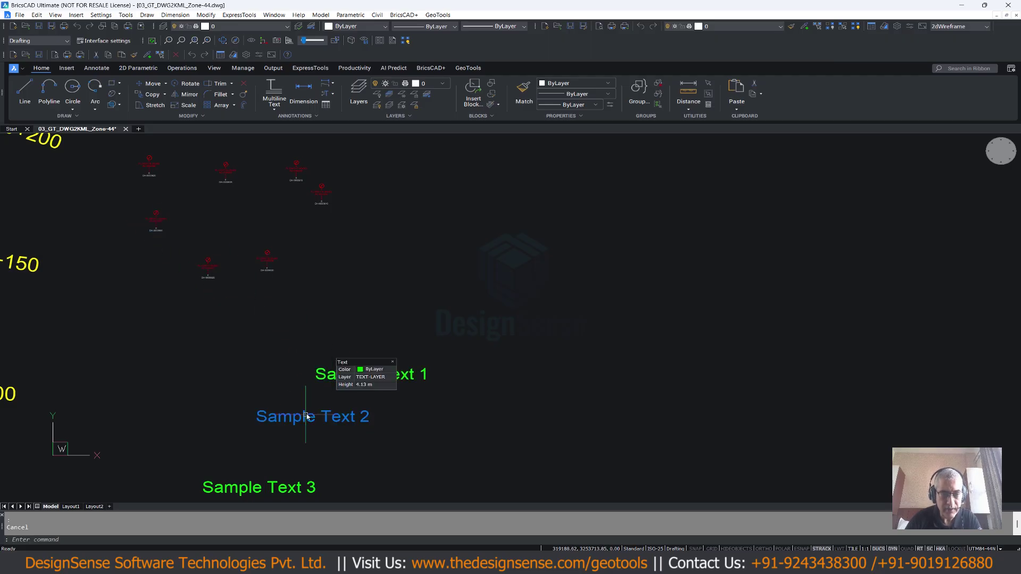
pyautogui.moveTo(255, 488)
pyautogui.scroll(-5, 278, 372)
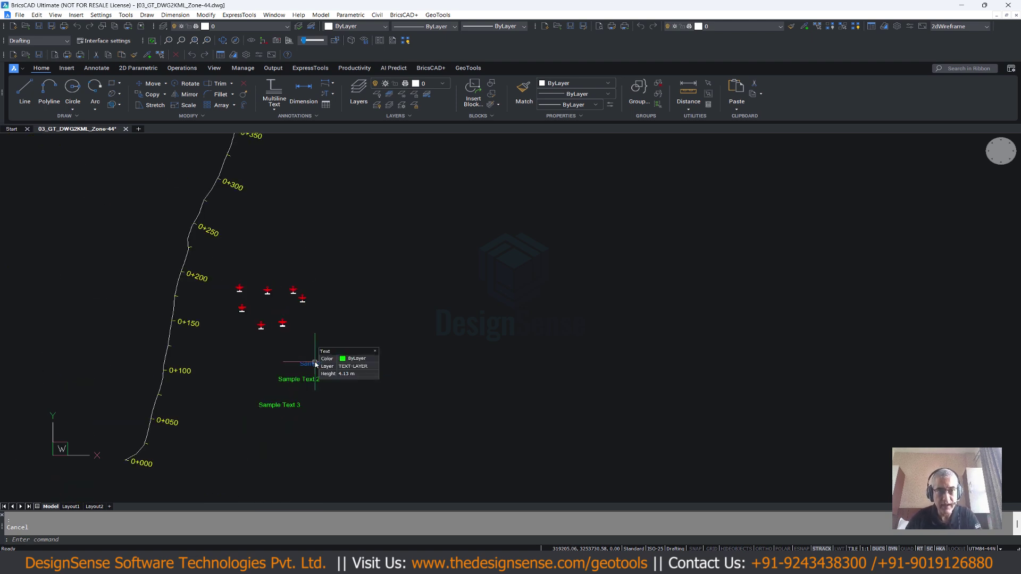
# - Start the DWG2KML Google Earth export with UTM zone 44 and Attributes as the data type to export
pyautogui.click(438, 15)
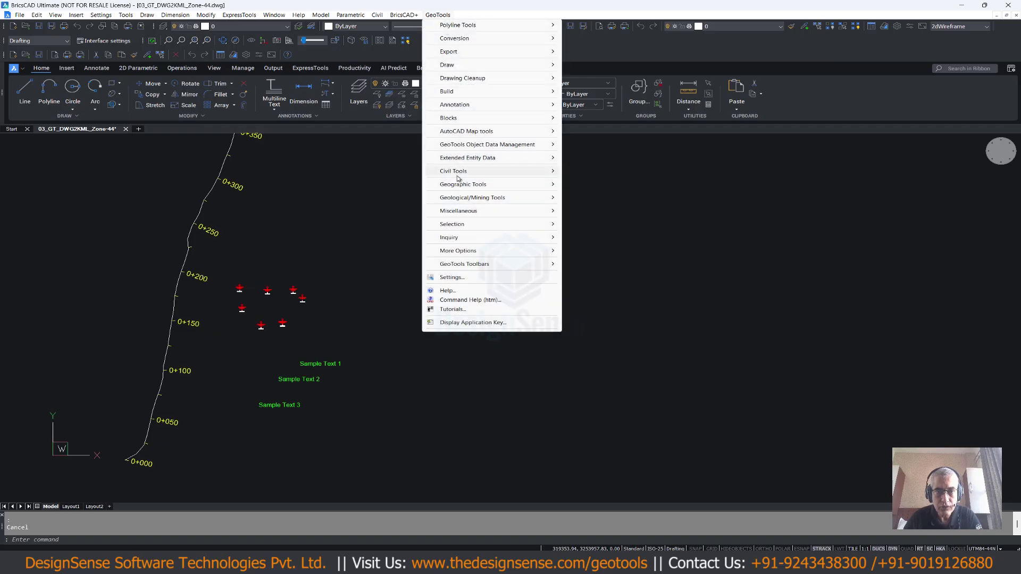
pyautogui.moveTo(458, 185)
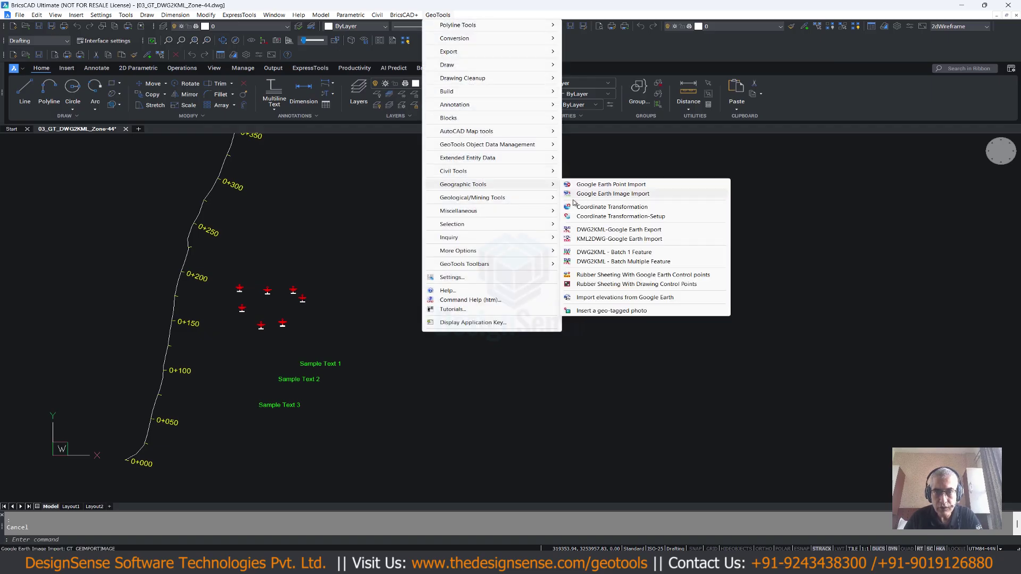
pyautogui.click(603, 230)
pyautogui.click(375, 229)
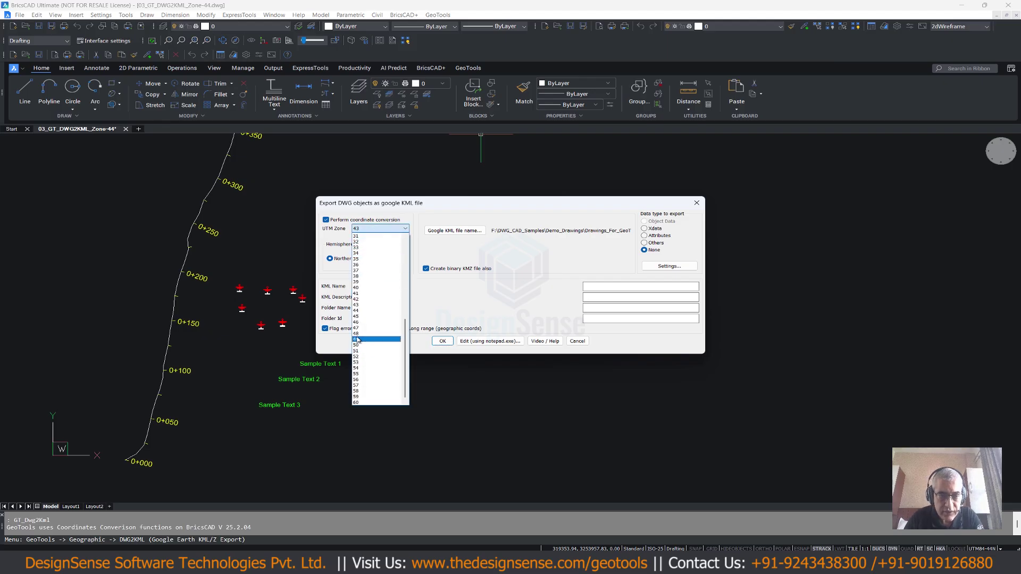
pyautogui.click(358, 311)
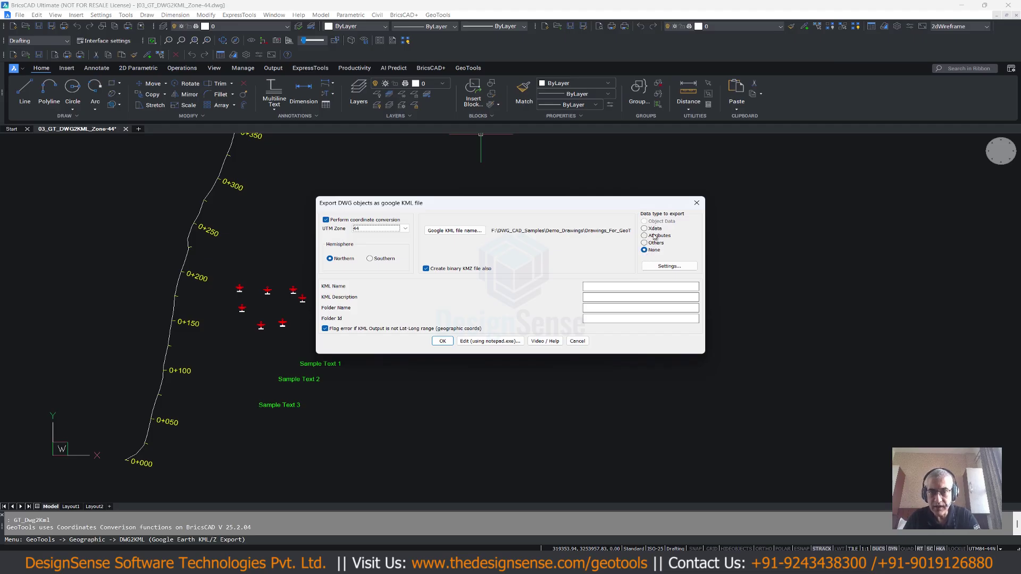
pyautogui.click(647, 238)
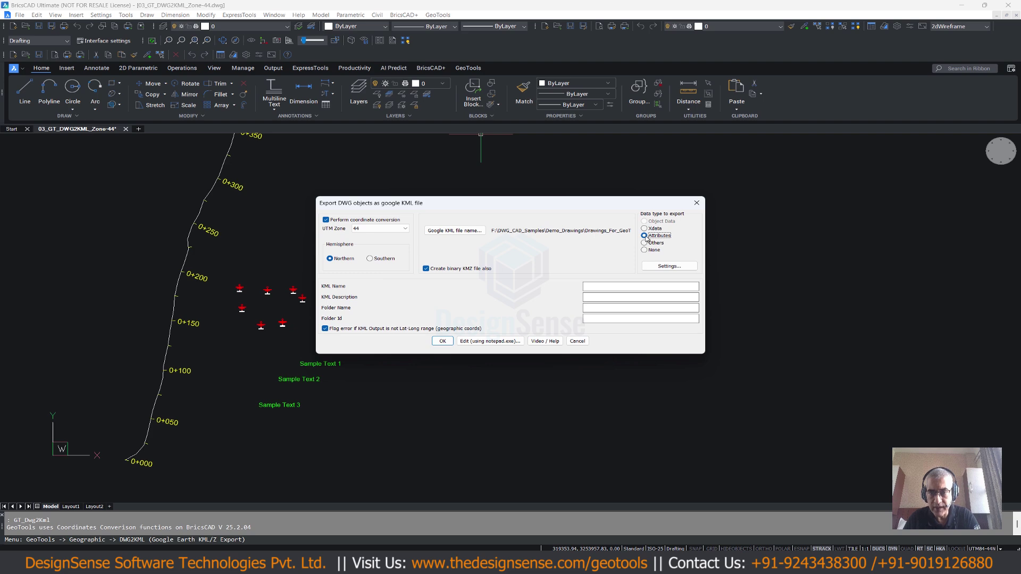
# - In the export data settings, process the FUSE block and use its PLOT_NUM attribute for the KML label
pyautogui.click(669, 266)
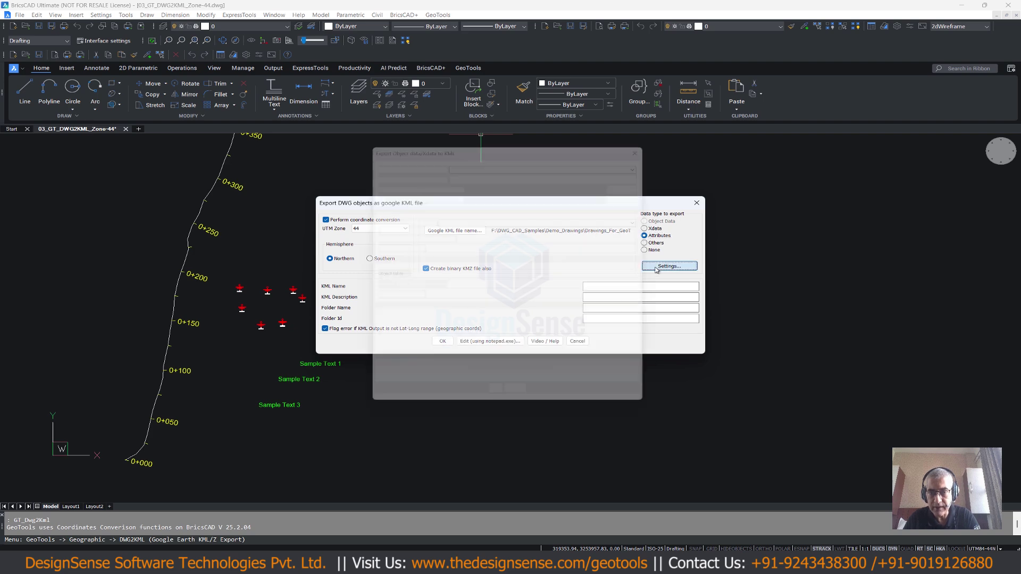
pyautogui.moveTo(542, 143); pyautogui.dragTo(791, 176)
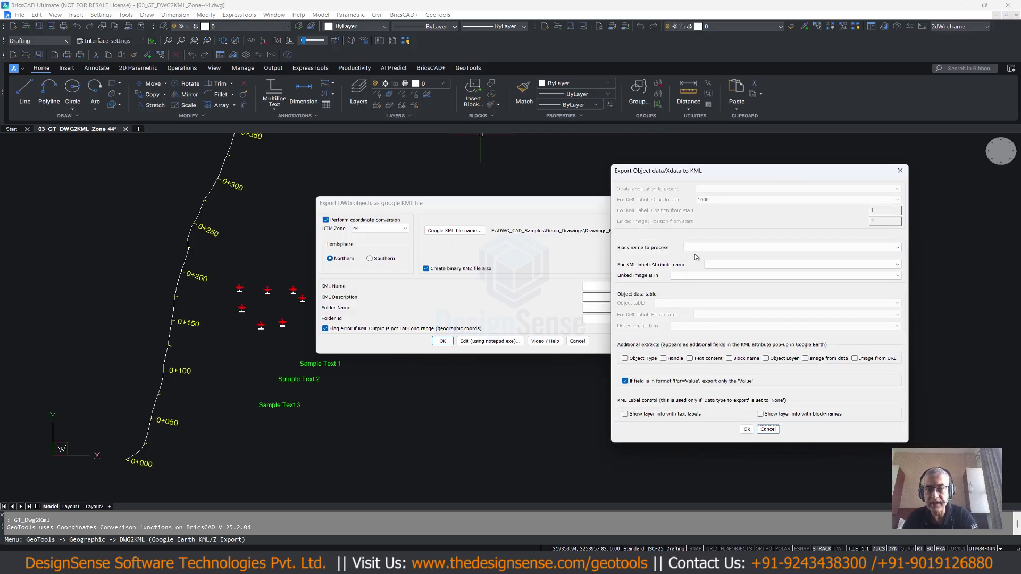
pyautogui.click(699, 248)
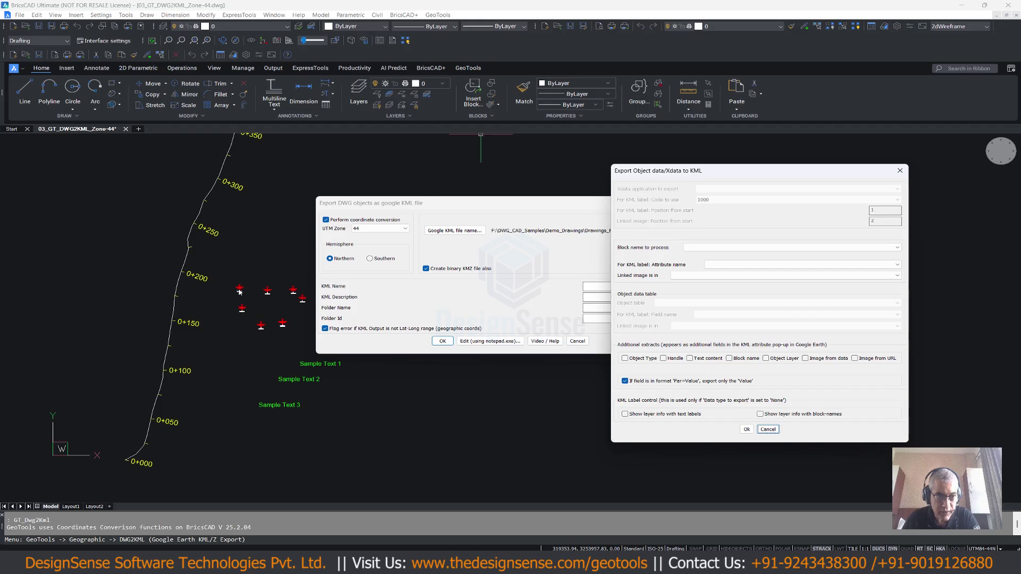
pyautogui.click(699, 247)
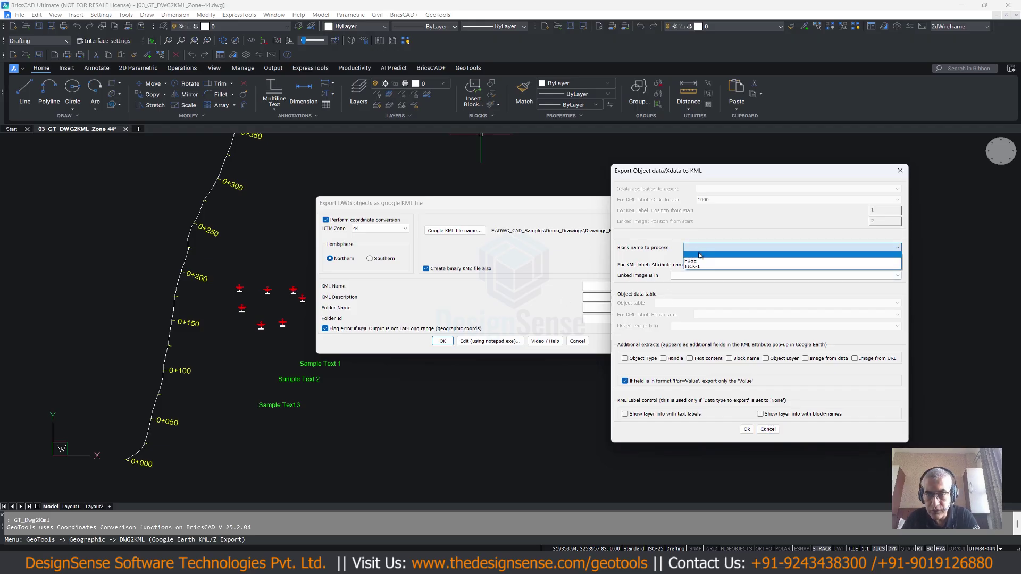
pyautogui.click(697, 261)
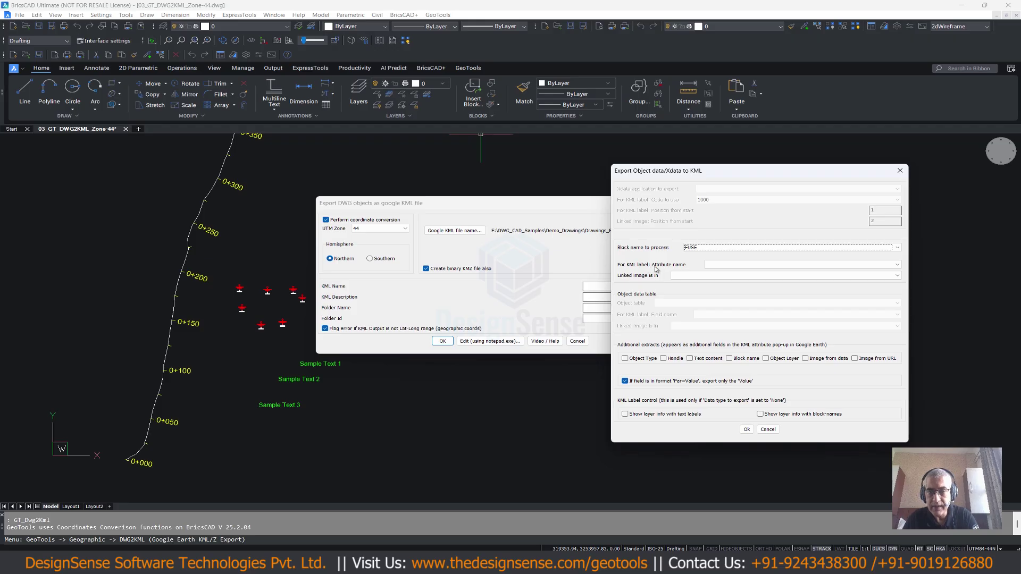
pyautogui.click(729, 265)
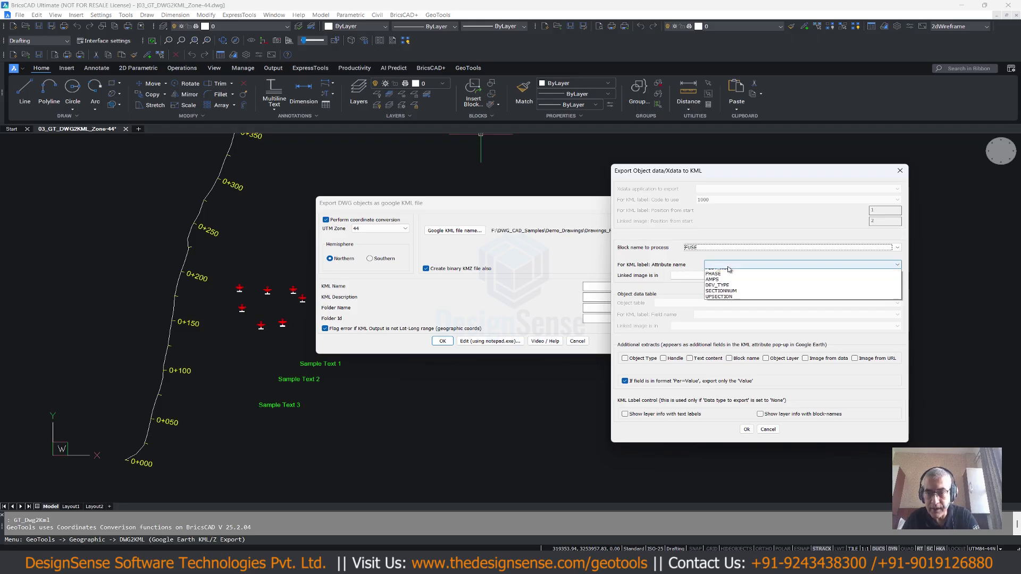
pyautogui.click(732, 283)
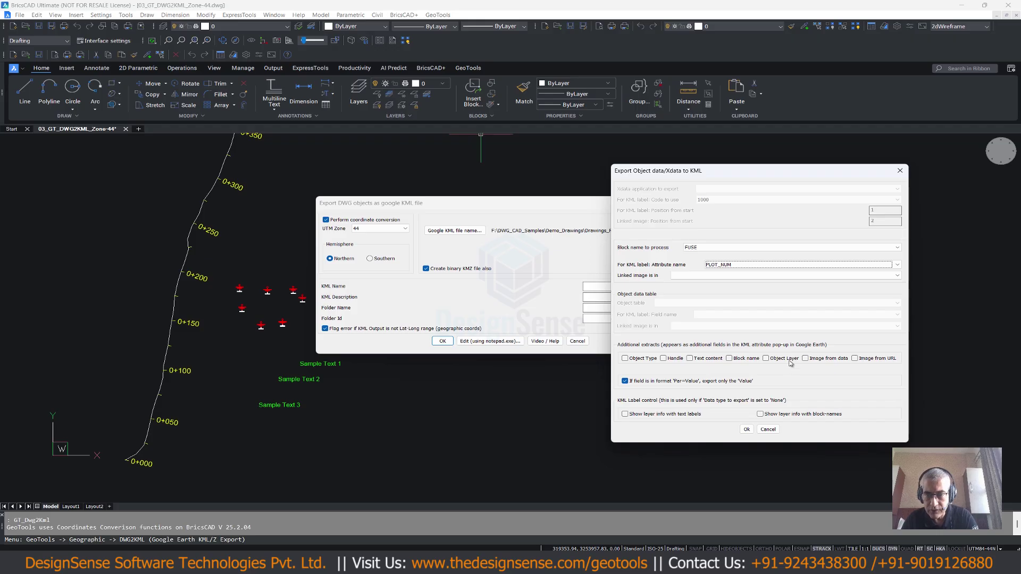
# - Include text content and block name as additional extracts, enable layer info for both text labels and block names, and accept the settings
pyautogui.click(730, 359)
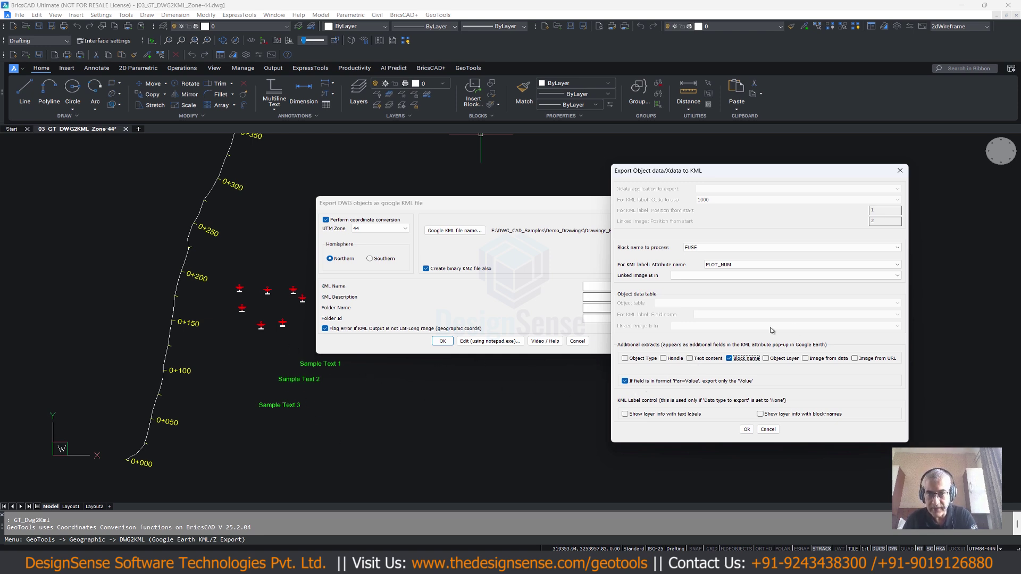
pyautogui.click(690, 359)
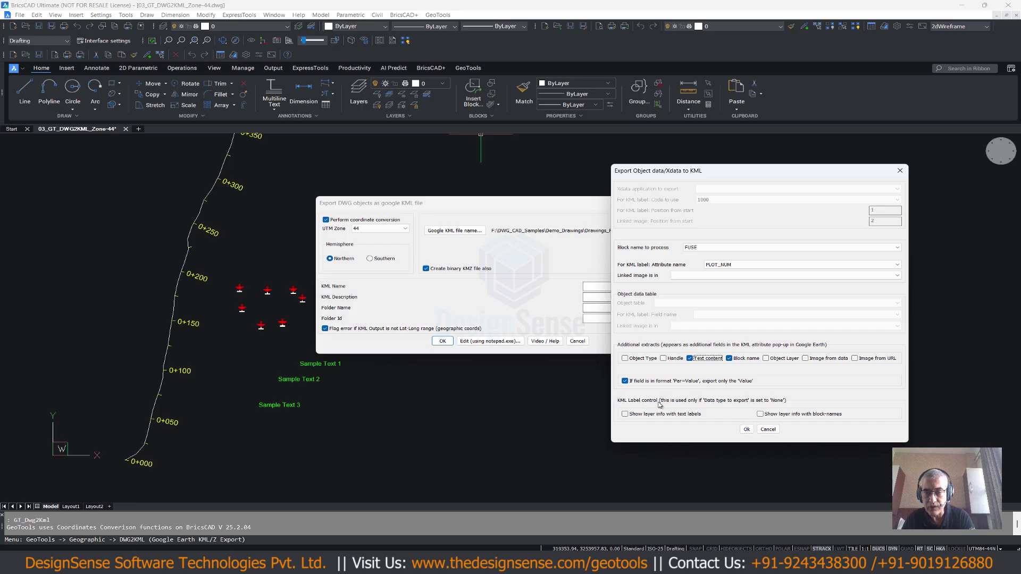
pyautogui.click(766, 417)
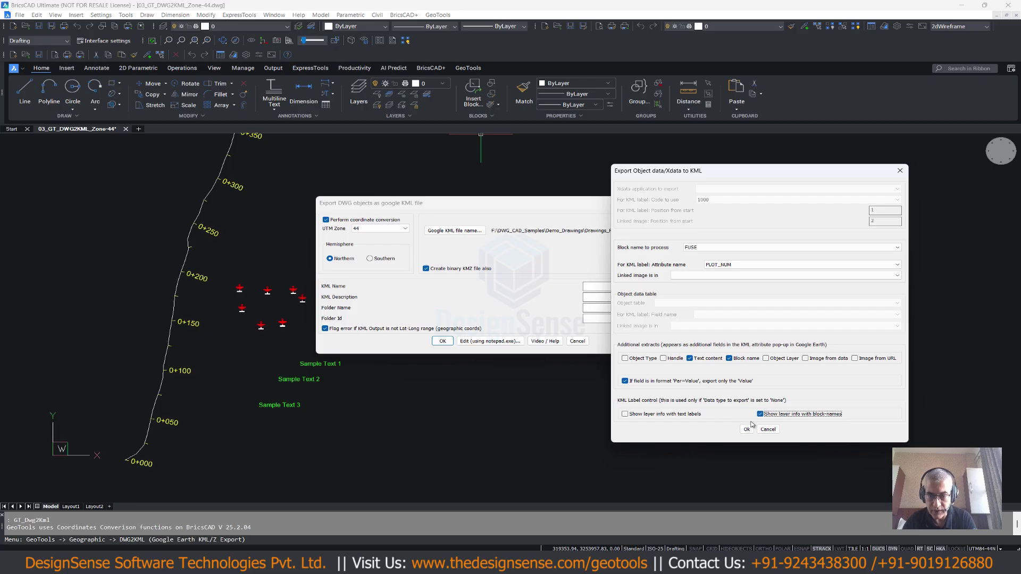
pyautogui.click(626, 415)
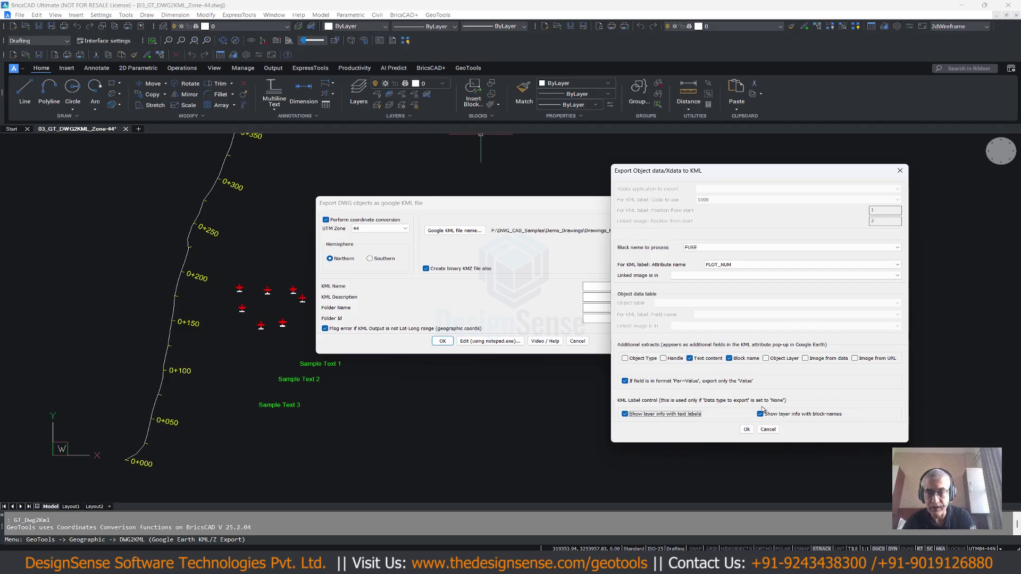
pyautogui.click(745, 430)
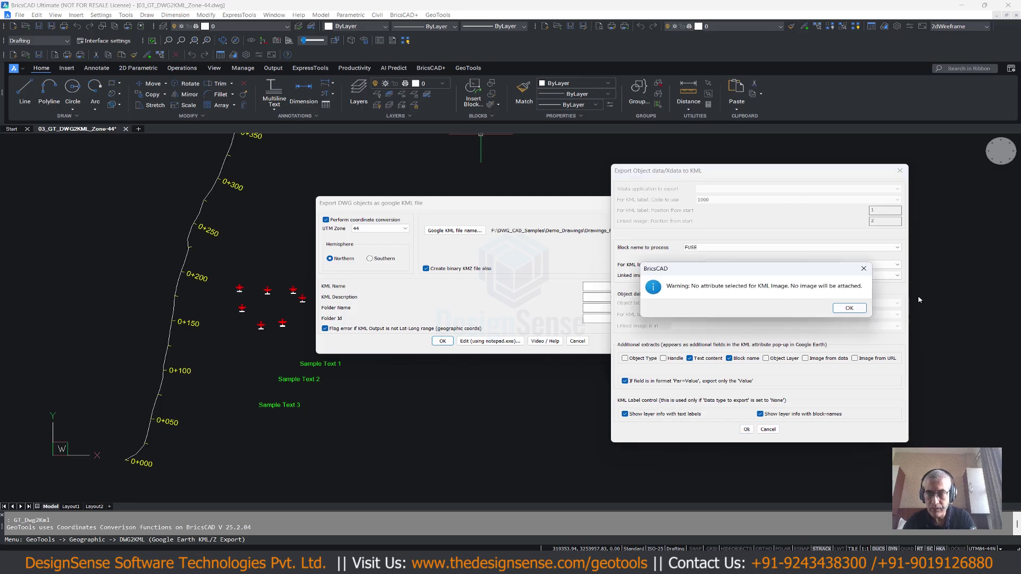
# - Continue without a KML image attribute, leave the KML and folder name fields empty, and accept the export options
pyautogui.click(862, 308)
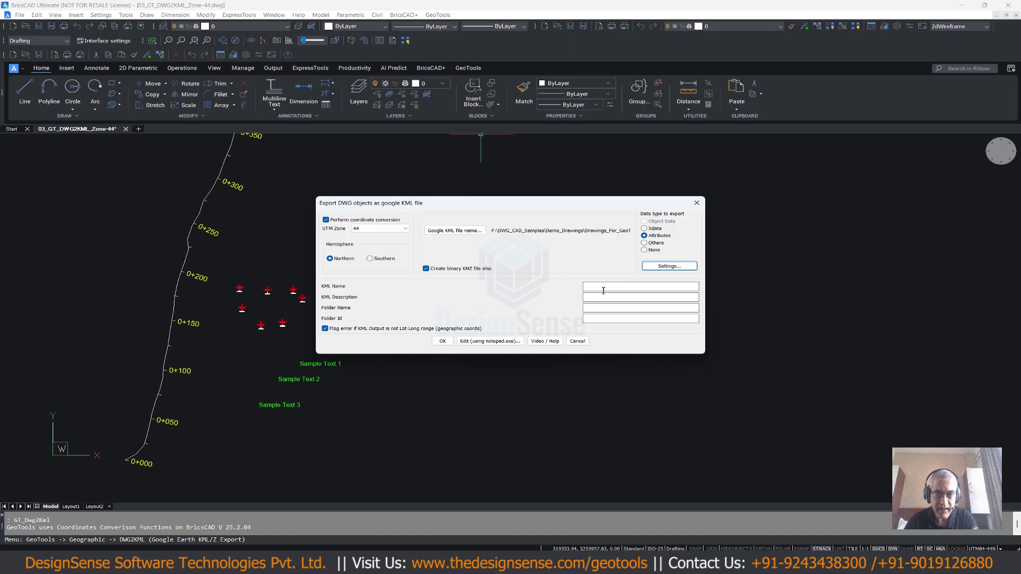
pyautogui.click(604, 288)
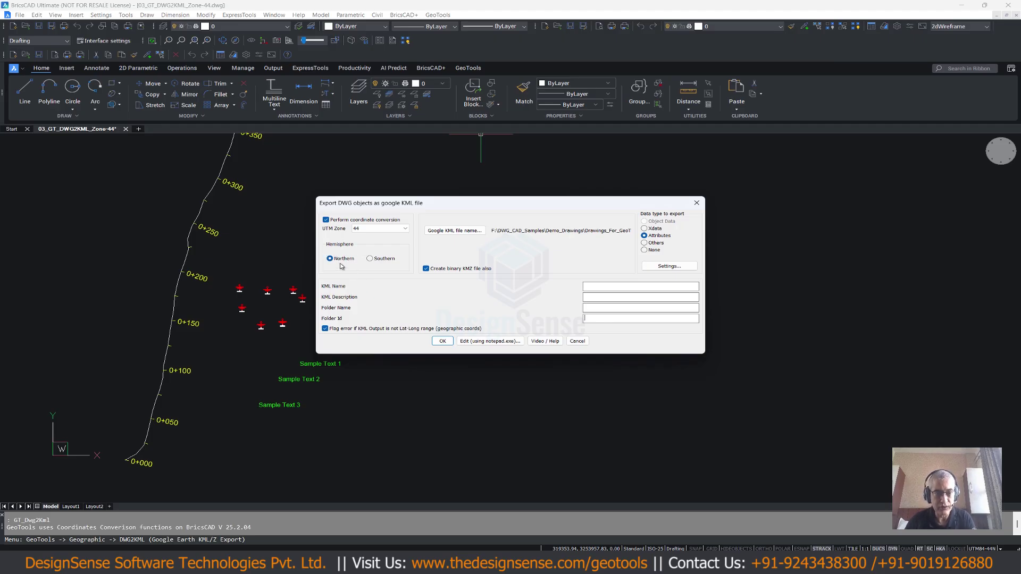
pyautogui.click(443, 342)
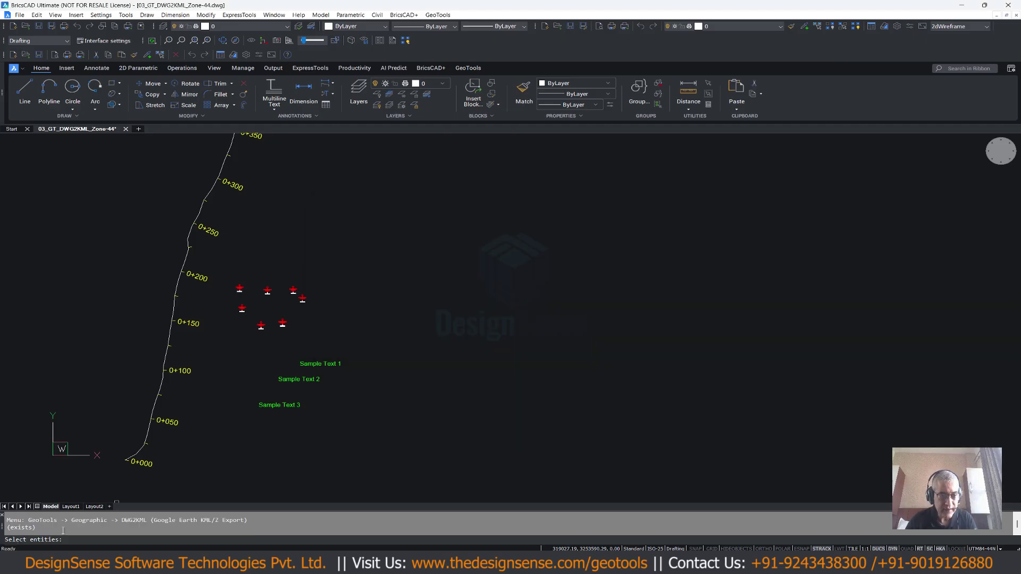
# - Export the fuse blocks, three sample texts and alignment ticks with chainage labels from 0+000 to 0+150, allowing processing of out-of-range coordinates
pyautogui.click(220, 268)
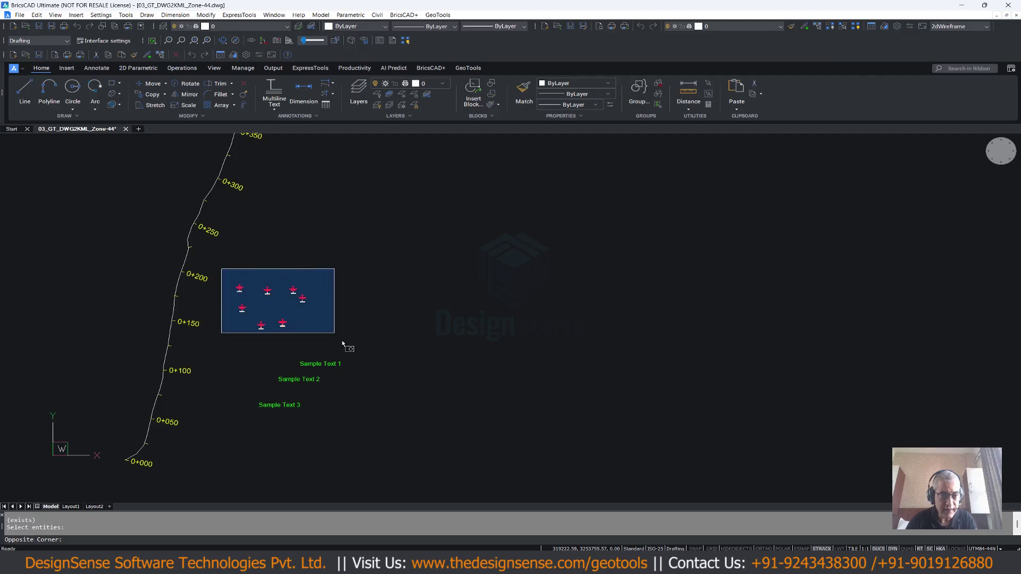
pyautogui.click(345, 342)
pyautogui.click(225, 446)
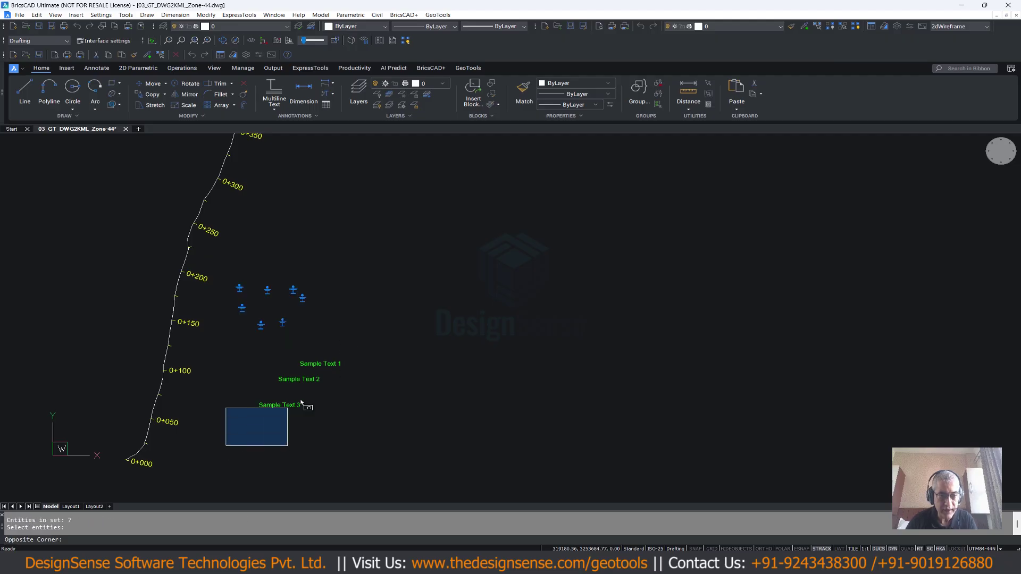
pyautogui.click(379, 351)
pyautogui.moveTo(169, 433); pyautogui.dragTo(255, 373, button='middle')
pyautogui.click(188, 421)
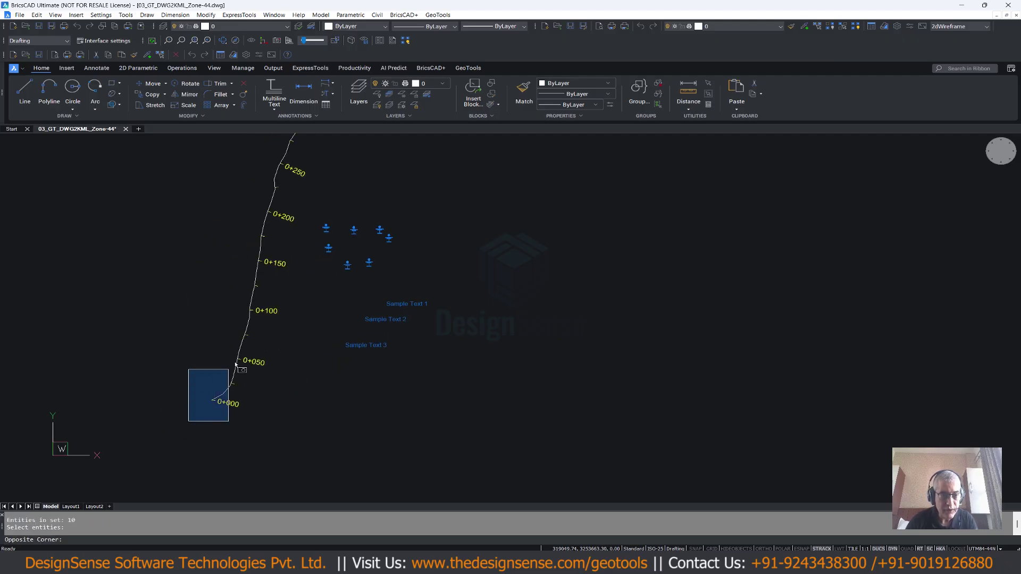
pyautogui.click(303, 247)
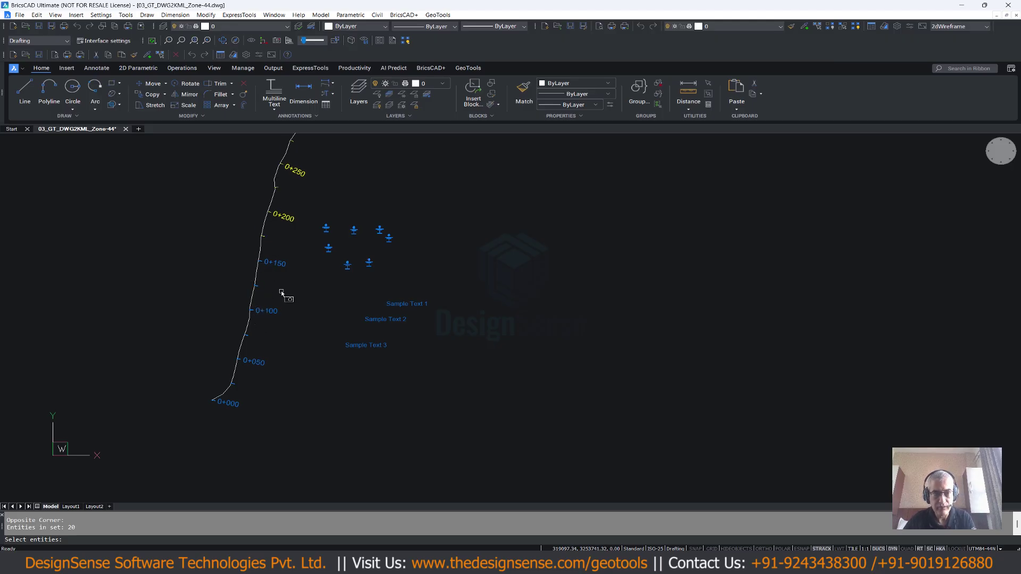
pyautogui.press('Return')
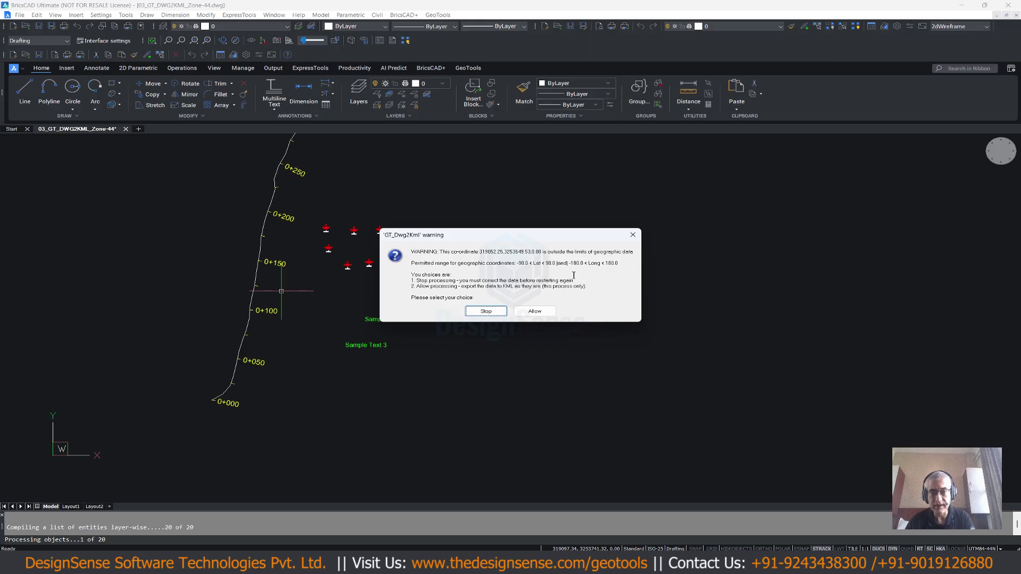
pyautogui.click(524, 312)
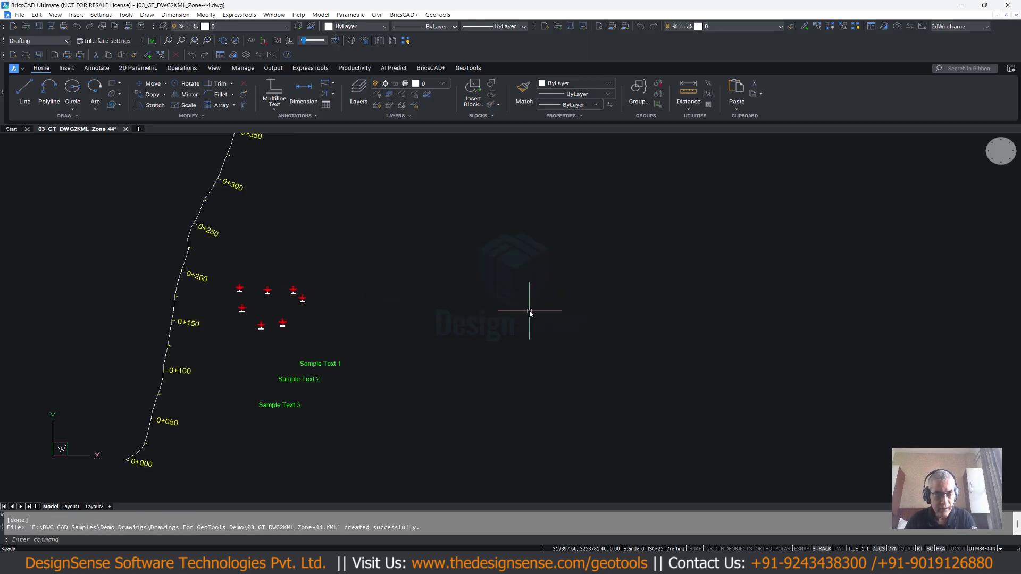
# - Check the output file path in the prompt history, switch to Total Commander and open 03_GT_DWG2KML_Zone-44.KML in Google Earth
pyautogui.press('F2')
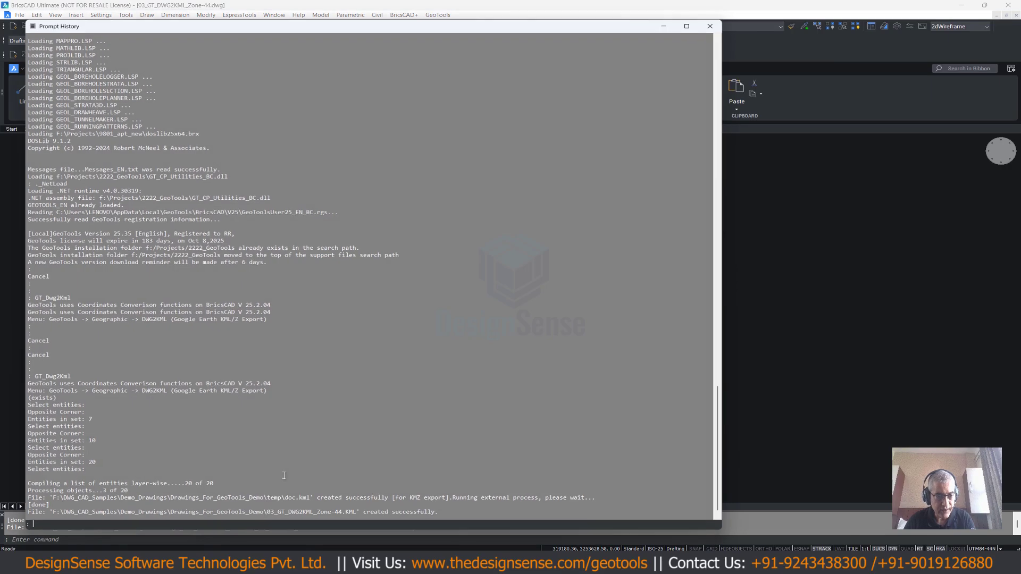
pyautogui.moveTo(440, 513); pyautogui.dragTo(28, 518)
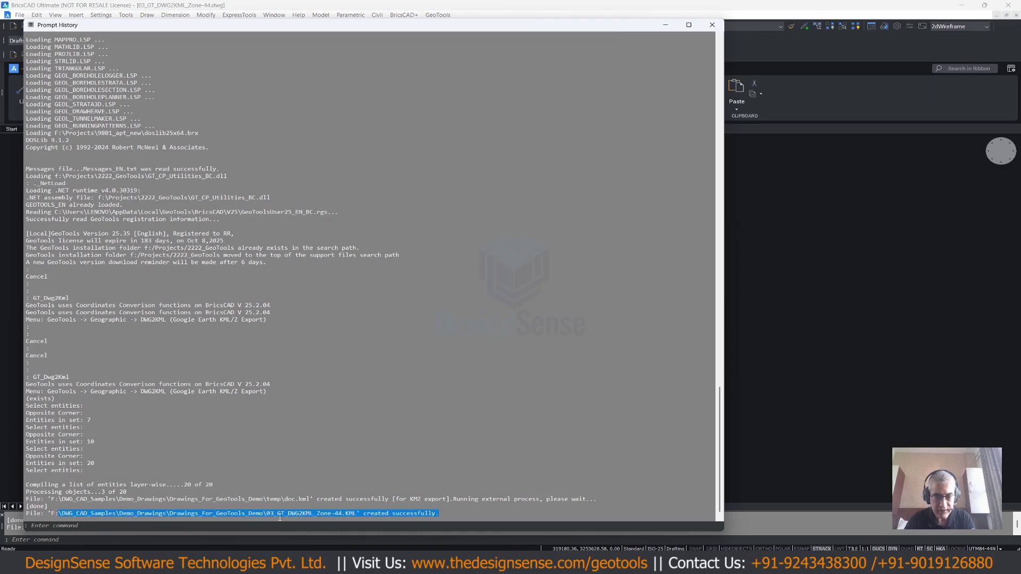
pyautogui.hotkey('alt', 'Tab')
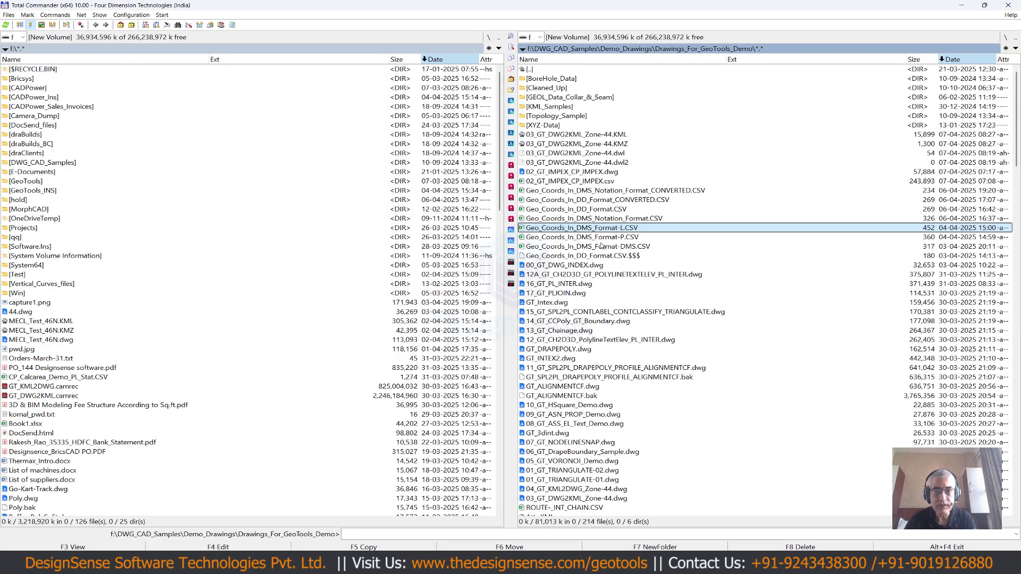
pyautogui.click(609, 135)
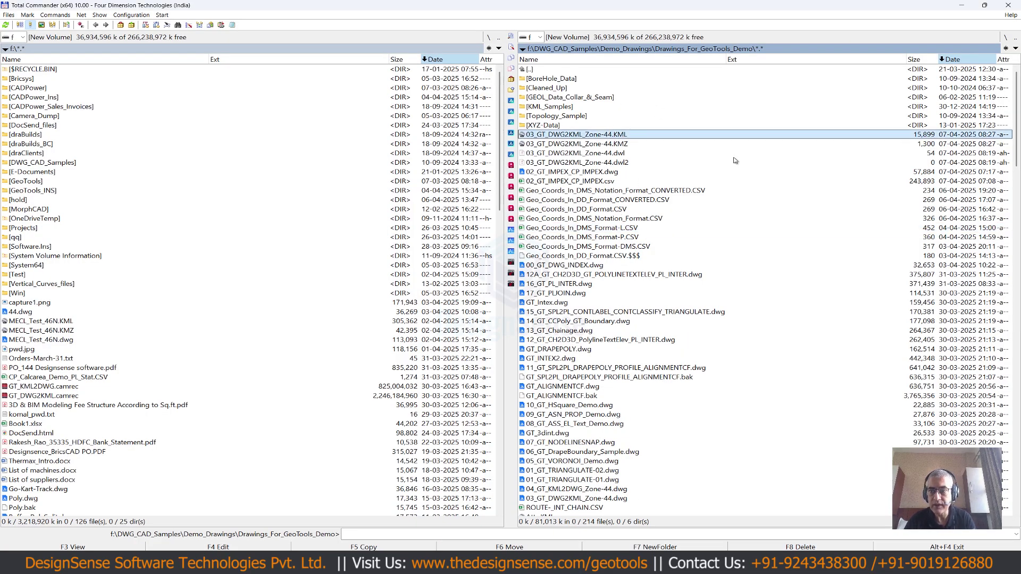
pyautogui.press('Return')
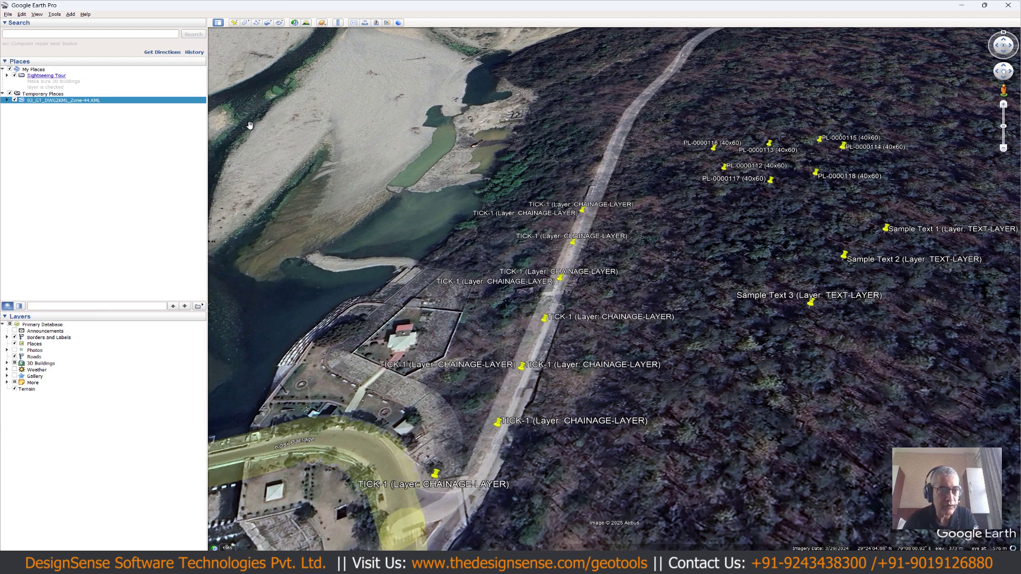
# - Examine the CHAINAGE-LAYER, TEXT-LAYER and FUSE-LAYER folders of the imported KML and the fuse placemark labels on the map
pyautogui.click(8, 101)
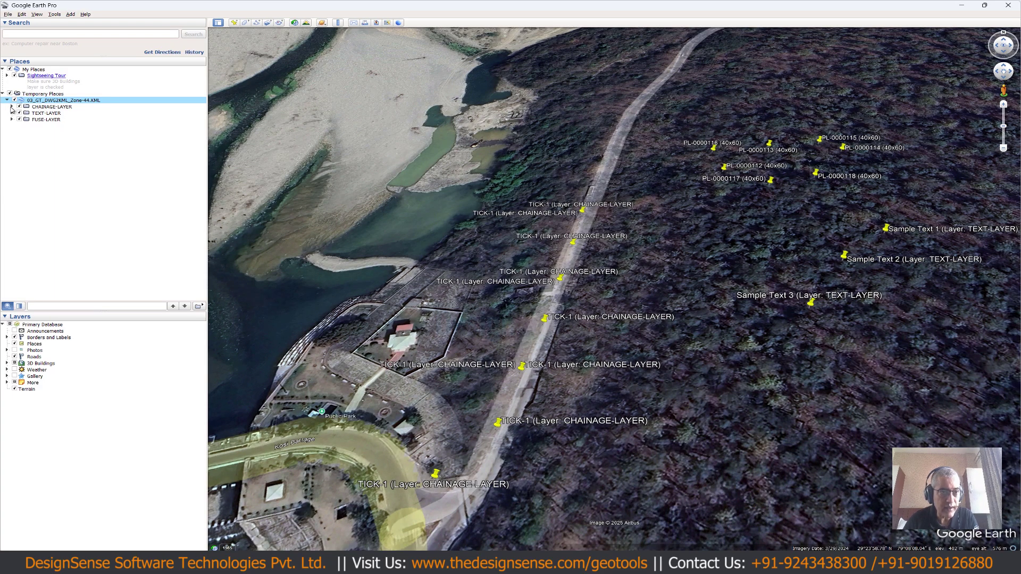
pyautogui.click(12, 107)
pyautogui.click(11, 107)
pyautogui.click(13, 113)
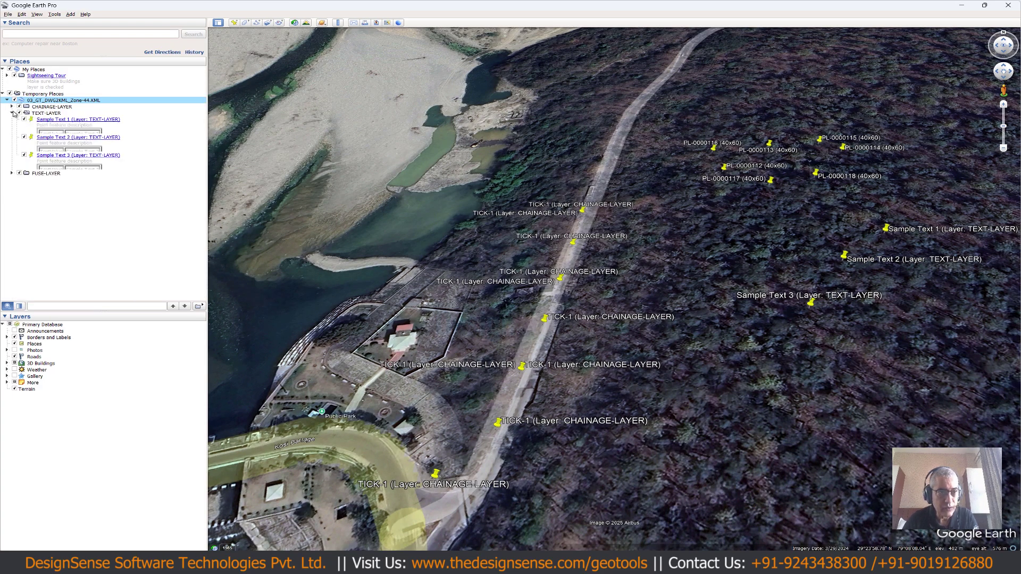
pyautogui.click(12, 113)
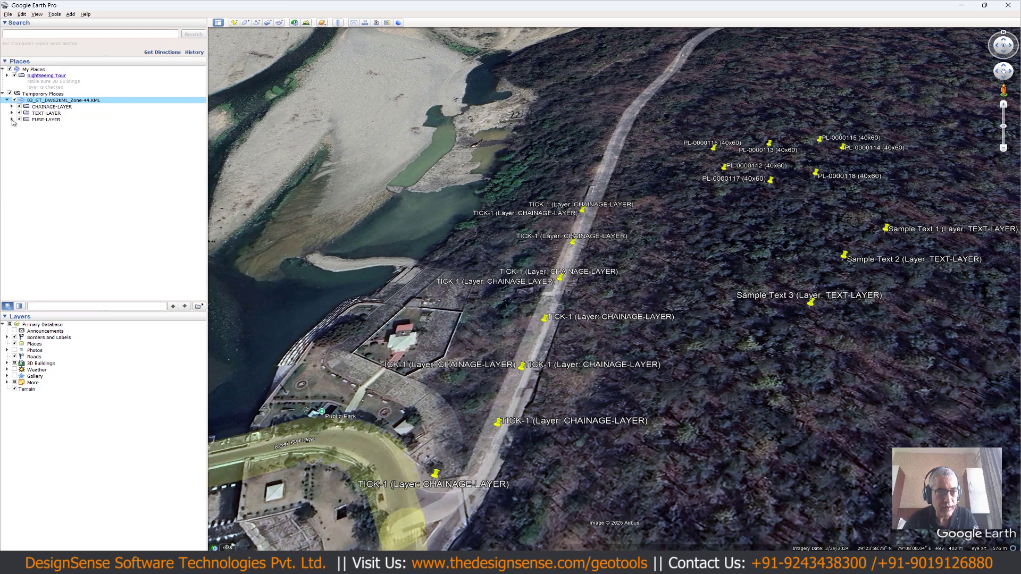
pyautogui.click(12, 119)
pyautogui.click(13, 120)
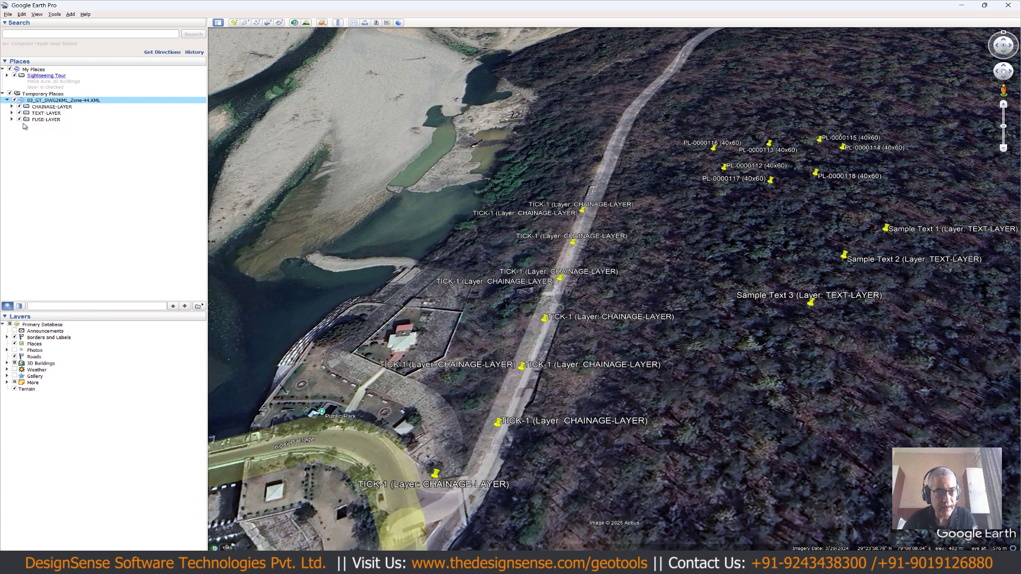
pyautogui.click(12, 120)
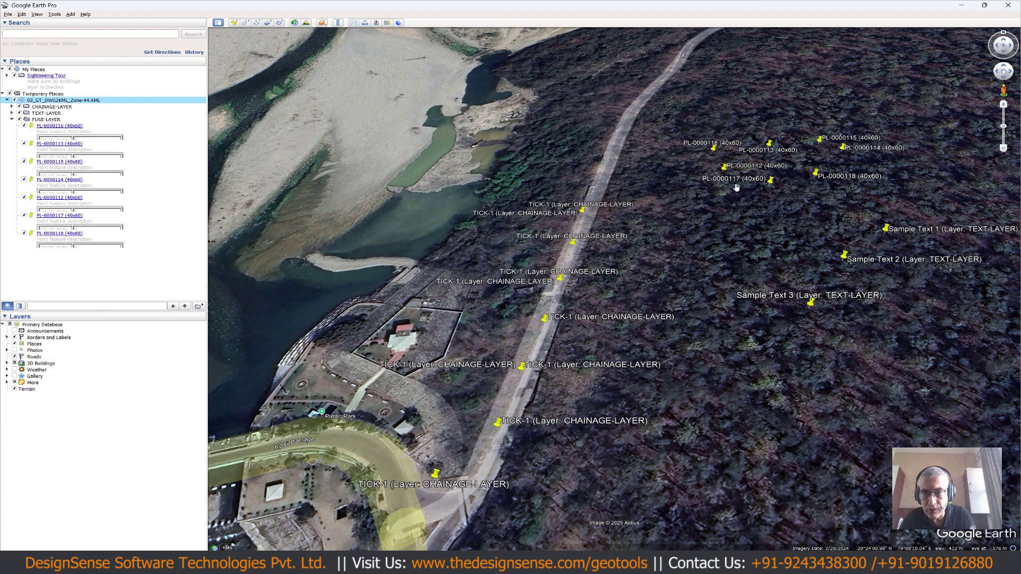
pyautogui.scroll(1, 727, 187)
pyautogui.scroll(1, 728, 187)
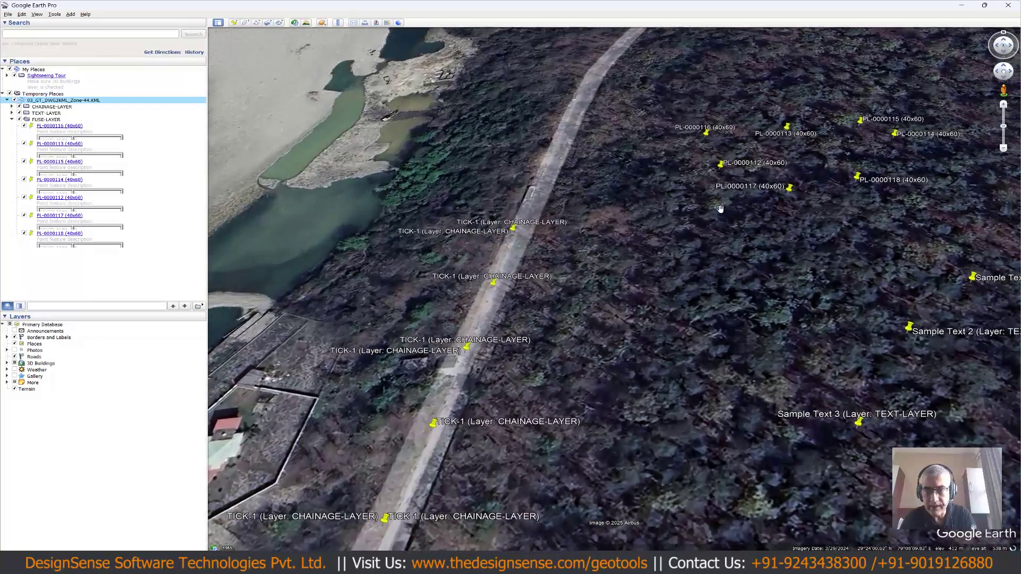
pyautogui.scroll(1, 721, 209)
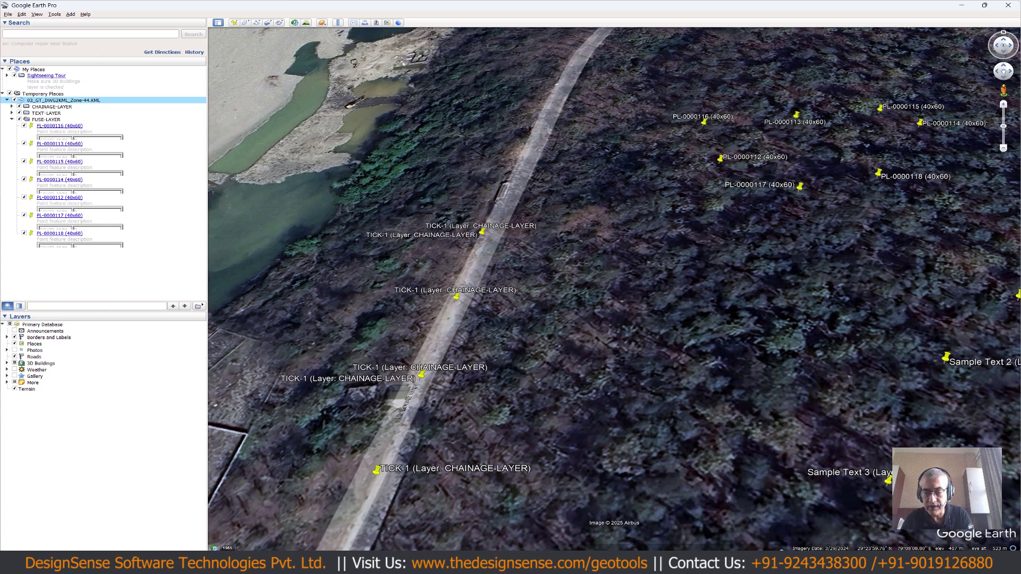
# - Switch back to BricsCAD, restart the DWG2KML export and open its attribute export settings for review
pyautogui.moveTo(776, 564)
pyautogui.click(728, 500)
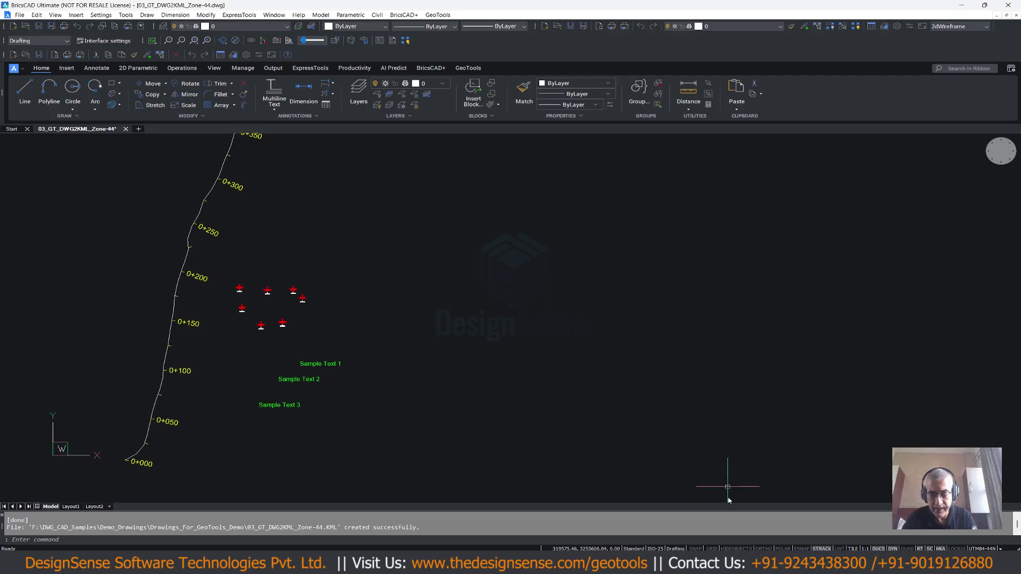
pyautogui.press('Return')
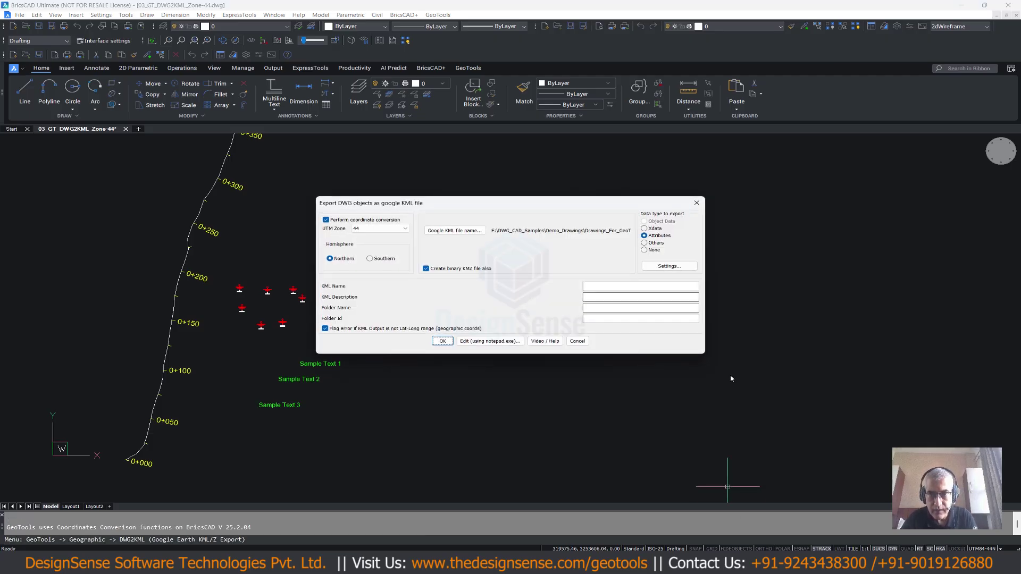
pyautogui.click(666, 268)
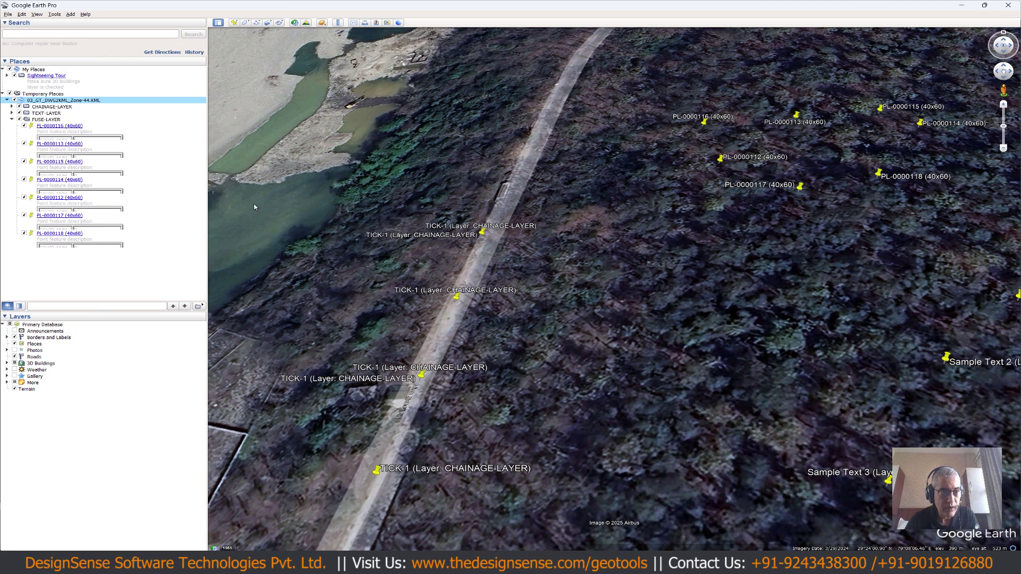
# - Switch to Google Earth and inspect the attribute tables of fuse placemarks PL-0000116 and PL-0000117, then collapse FUSE-LAYER
pyautogui.click(57, 130)
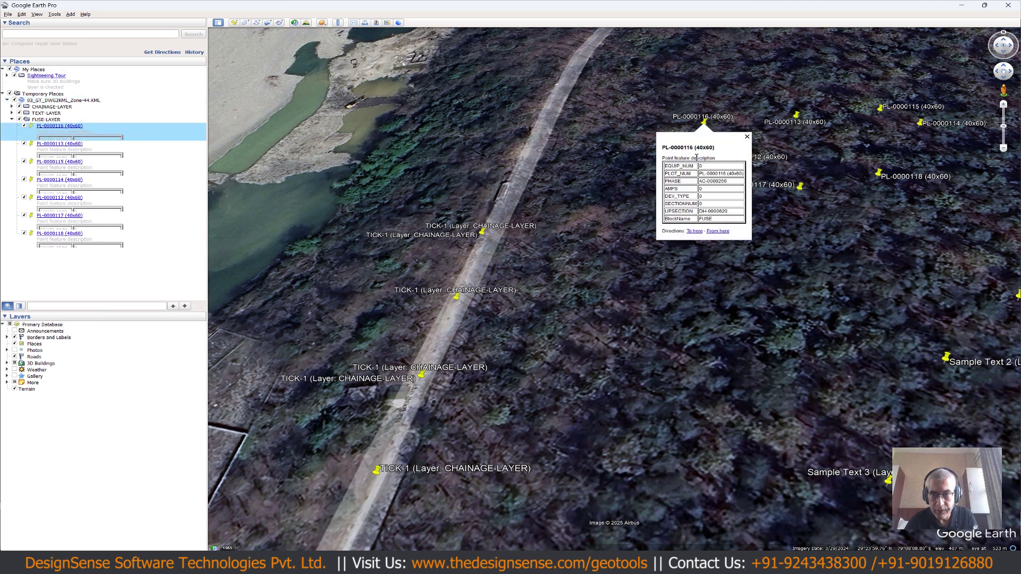
pyautogui.click(57, 221)
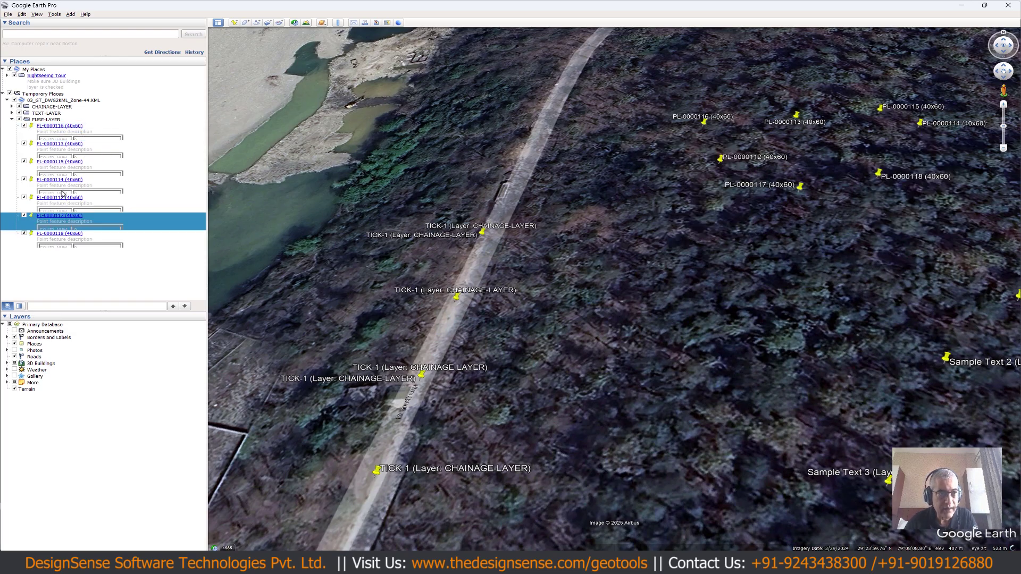
pyautogui.click(12, 119)
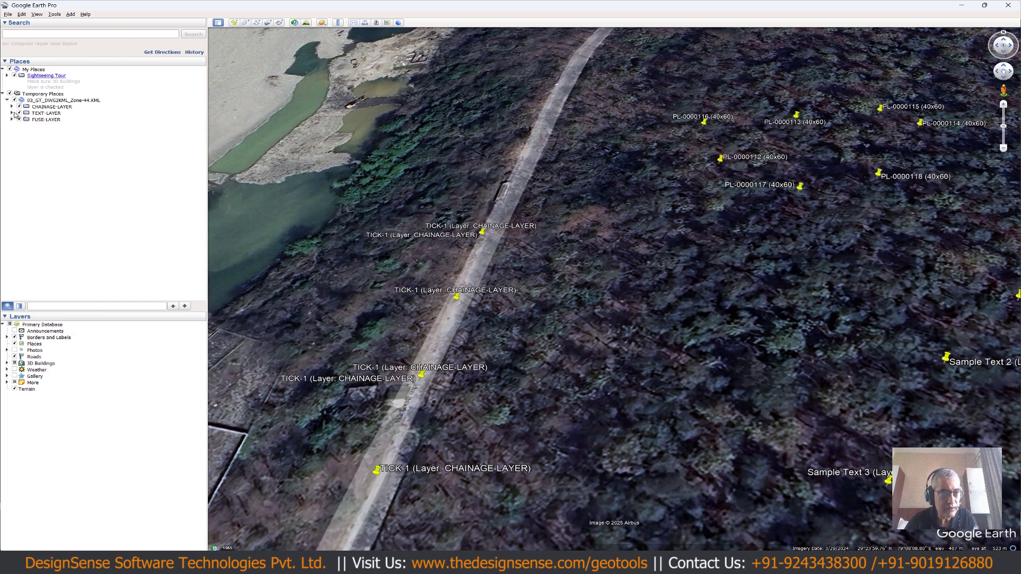
# - Inspect the block name information of several TICK-1 placemarks in CHAINAGE-LAYER, closing the pop-up and collapsing the folder when done
pyautogui.click(12, 106)
pyautogui.click(54, 113)
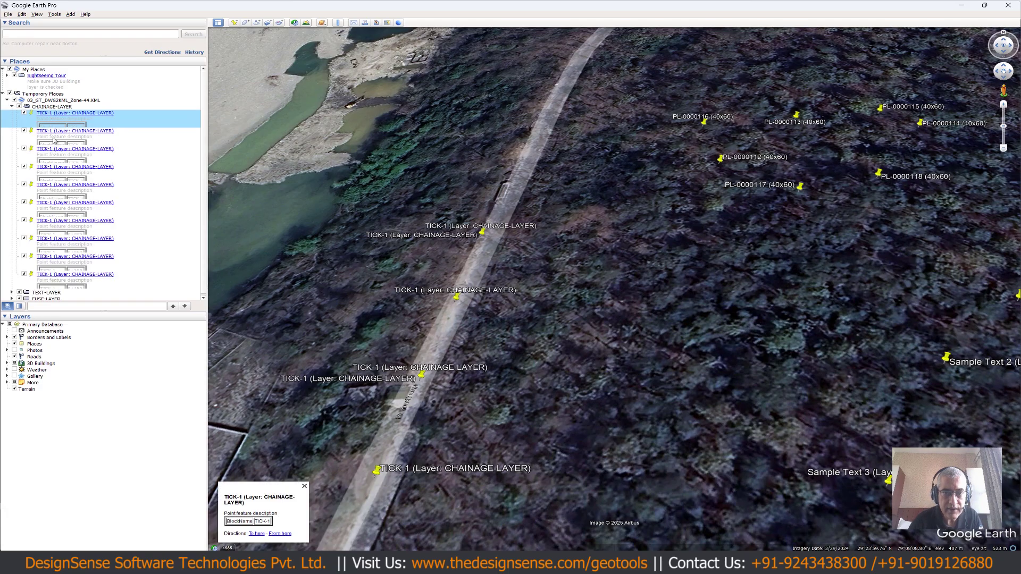
pyautogui.click(53, 131)
pyautogui.click(51, 167)
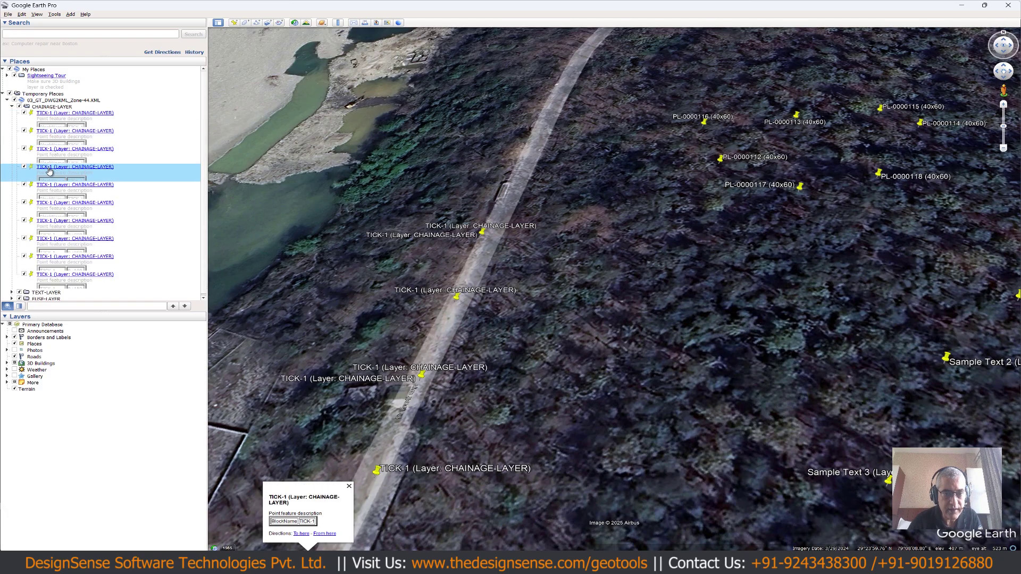
pyautogui.click(46, 189)
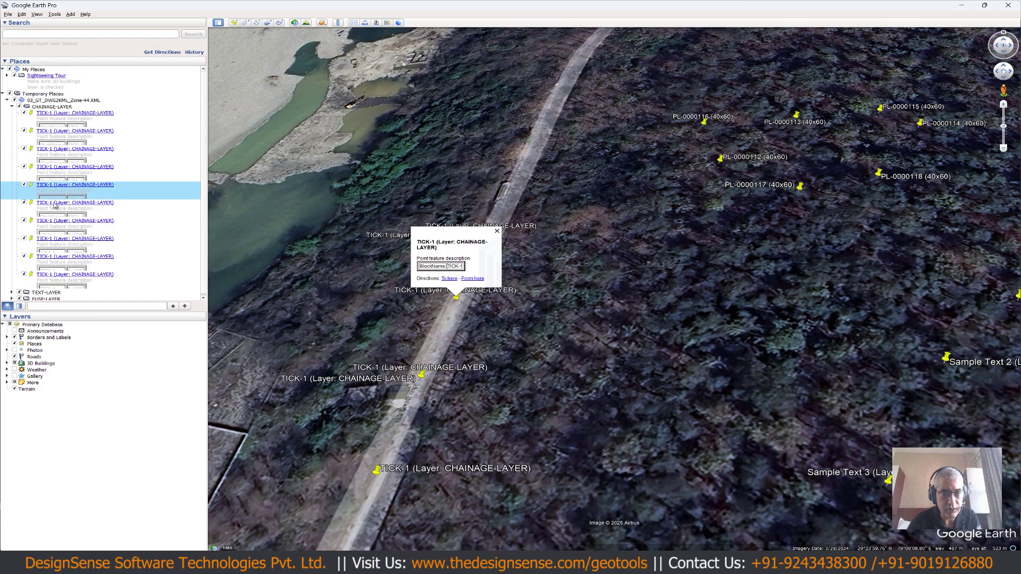
pyautogui.click(562, 327)
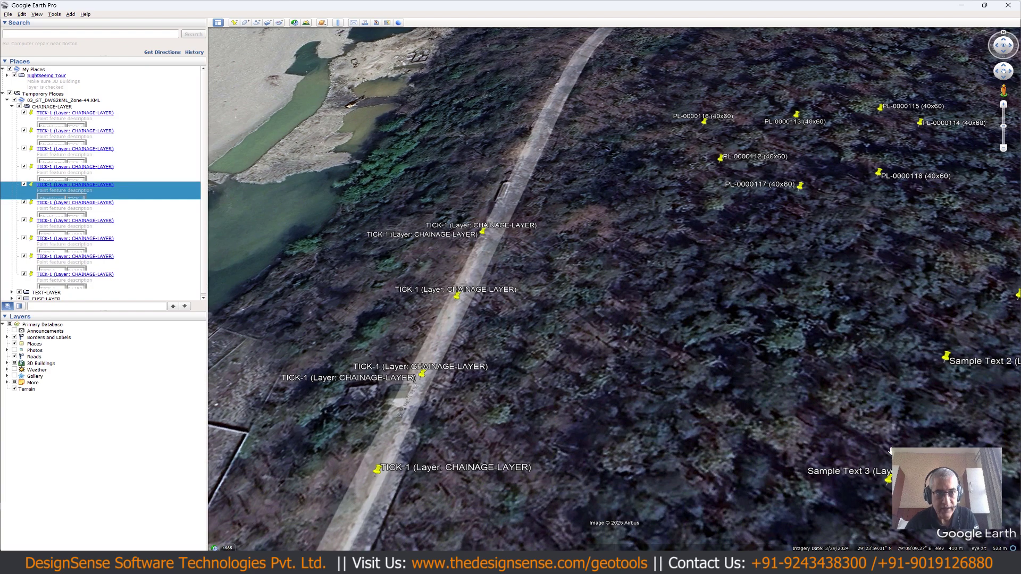
pyautogui.click(12, 107)
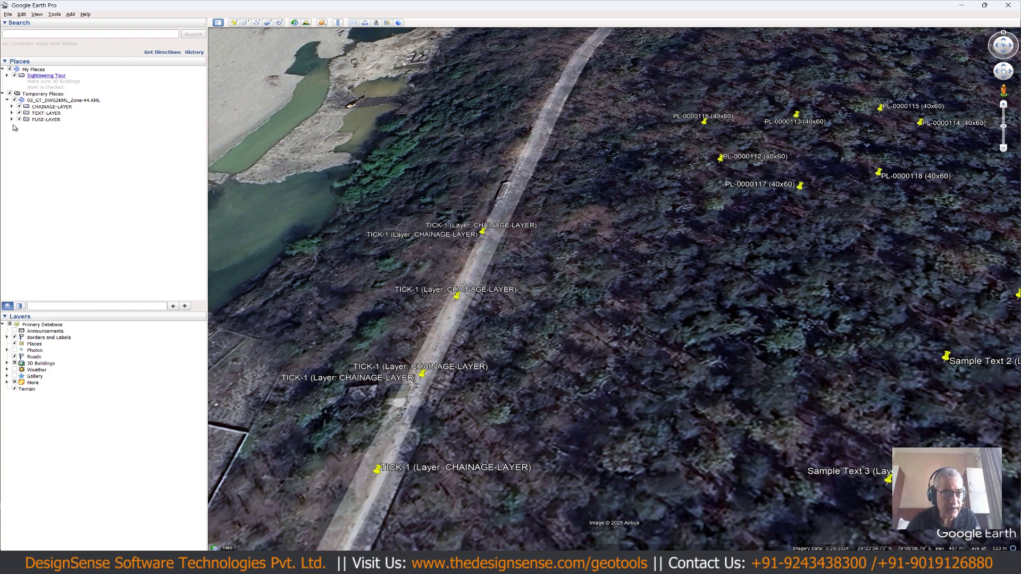
# - Expand TEXT-LAYER and inspect the text content shown for the Sample Text 1 and Sample Text 2 placemarks
pyautogui.click(12, 114)
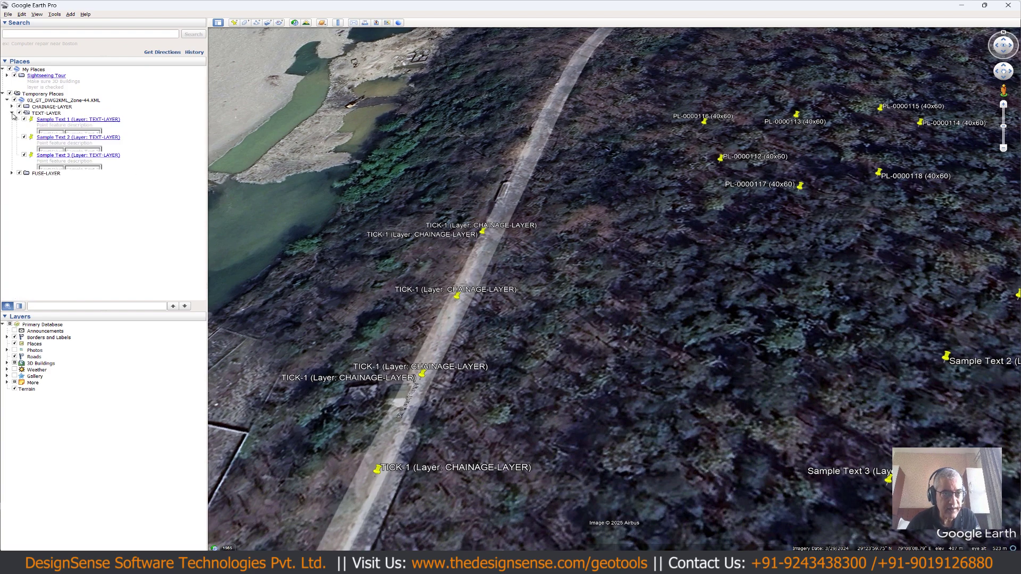
pyautogui.click(50, 126)
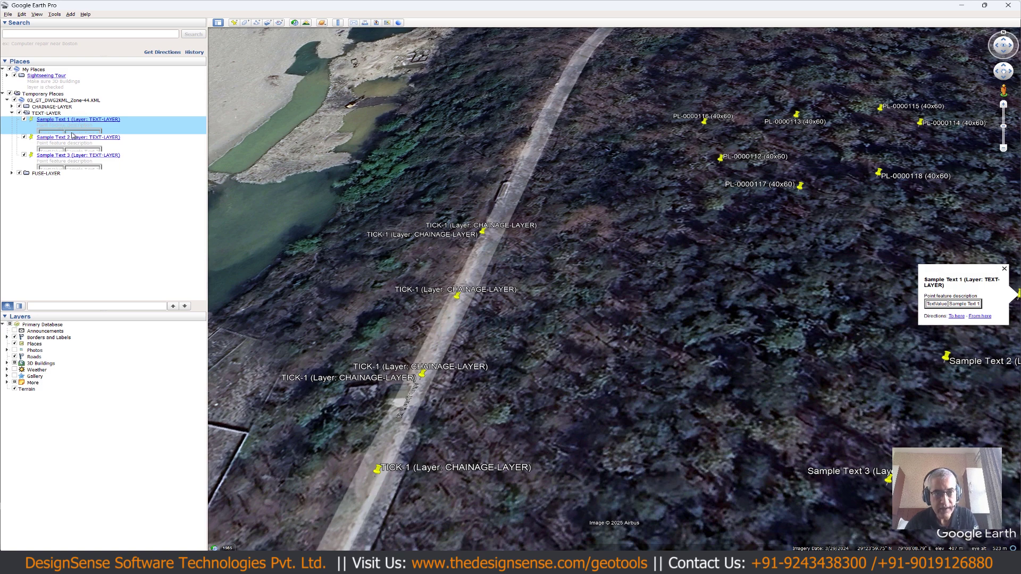
pyautogui.click(72, 136)
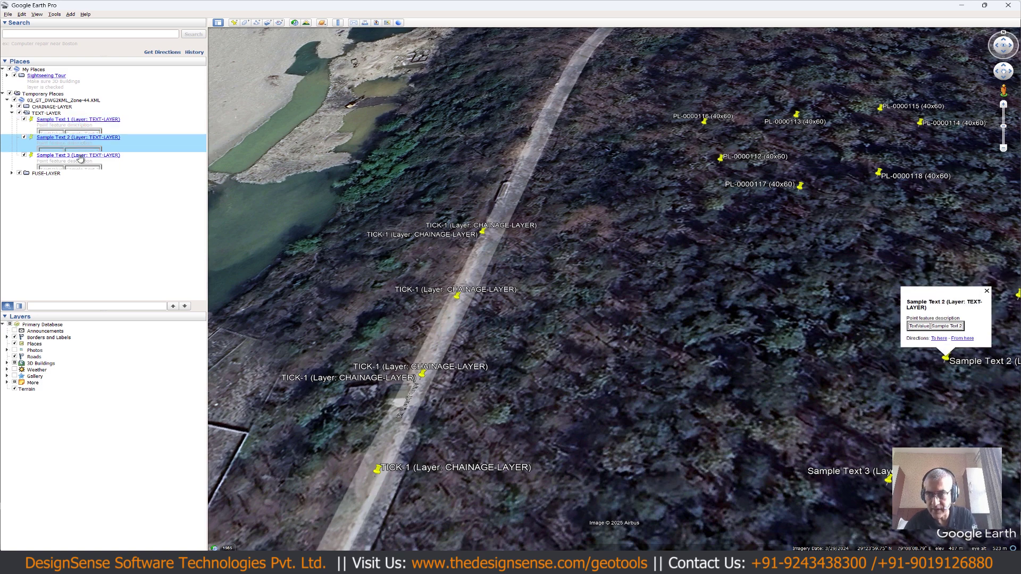
# - Inspect the text content shown for the Sample Text 3 placemark in TEXT-LAYER and close its pop-up
pyautogui.click(80, 156)
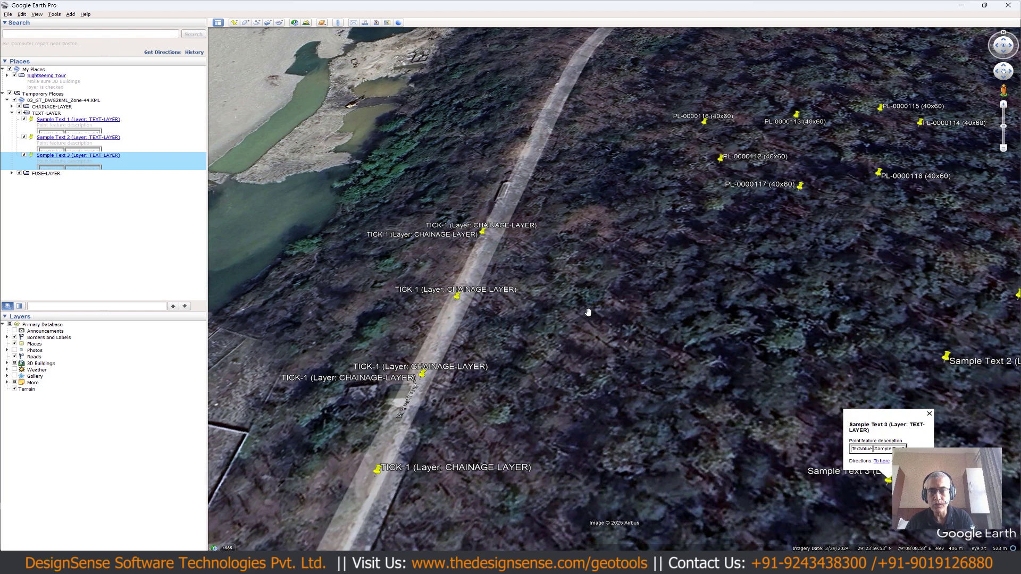
pyautogui.scroll(-3, 588, 312)
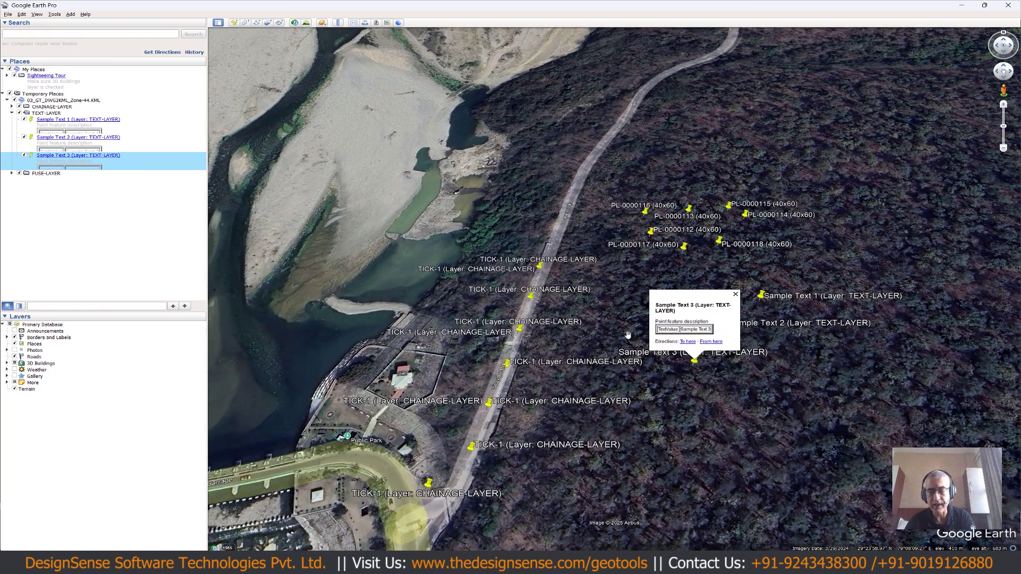
pyautogui.click(752, 394)
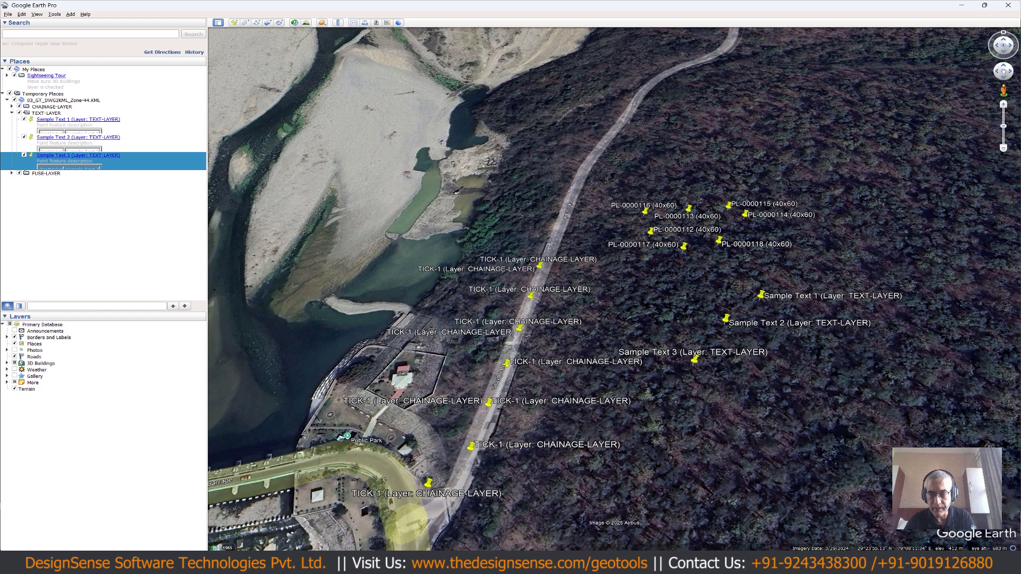
# - Switch back to BricsCAD, cancel the attribute settings and run the DWG2KML export on only the chainage alignment polyline
pyautogui.click(739, 513)
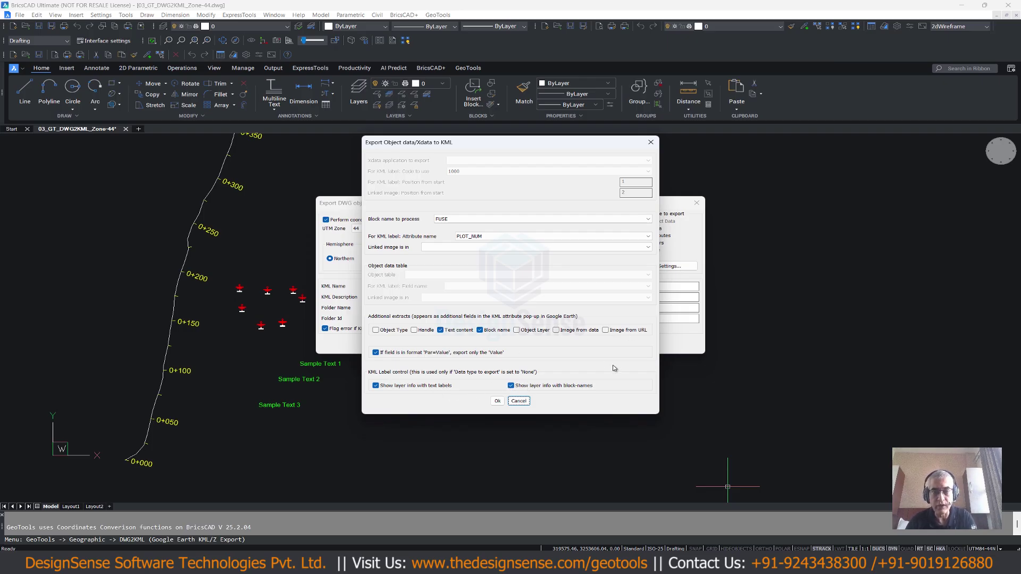
pyautogui.click(518, 402)
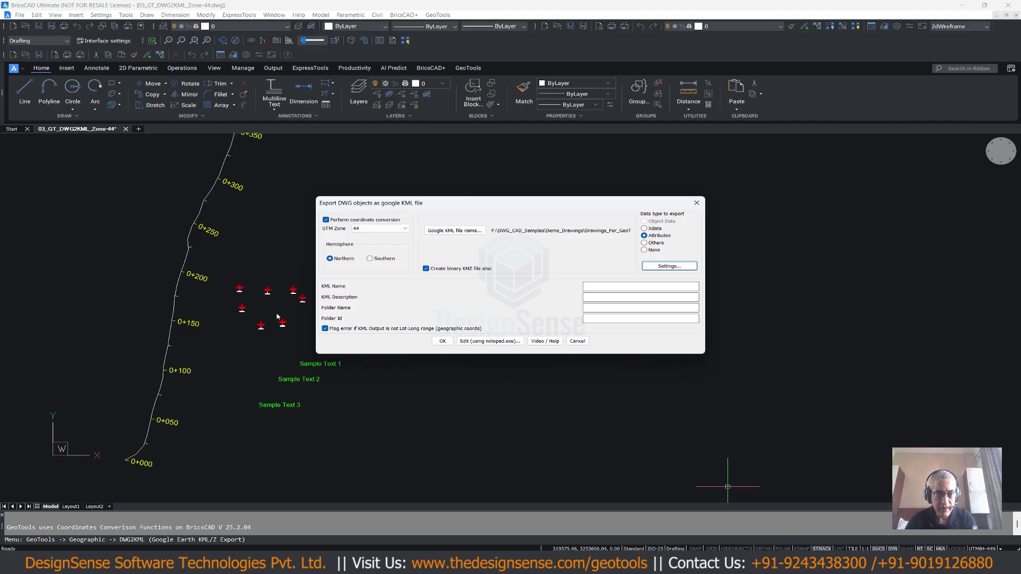
pyautogui.moveTo(502, 205); pyautogui.dragTo(587, 266)
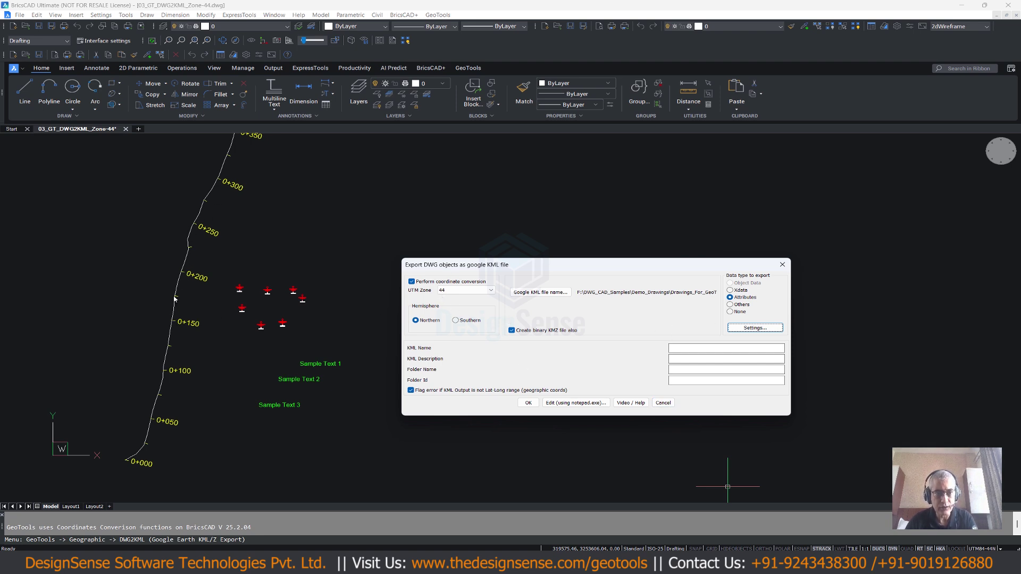
pyautogui.click(529, 405)
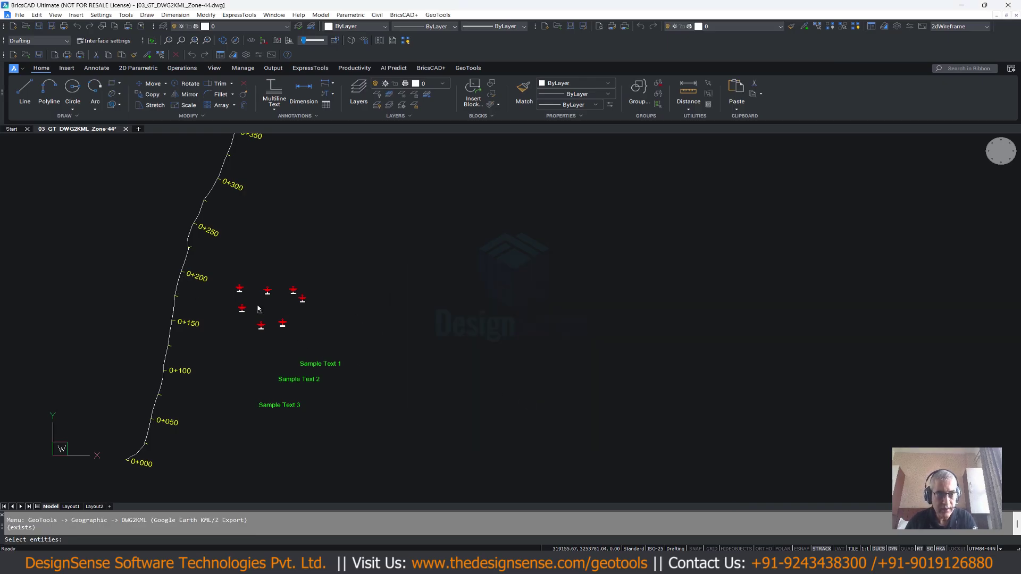
pyautogui.click(189, 261)
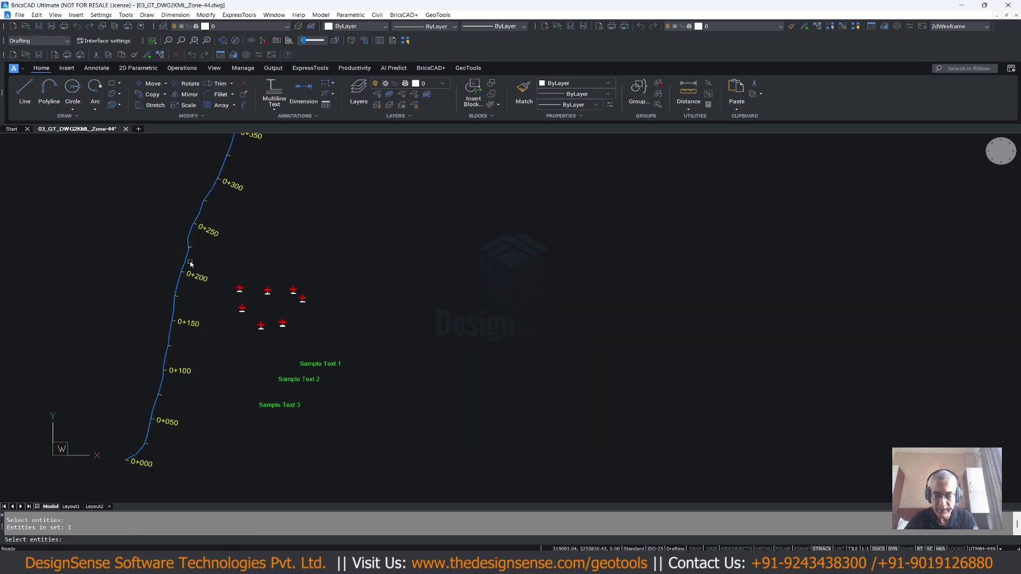
pyautogui.press('Return')
pyautogui.click(527, 313)
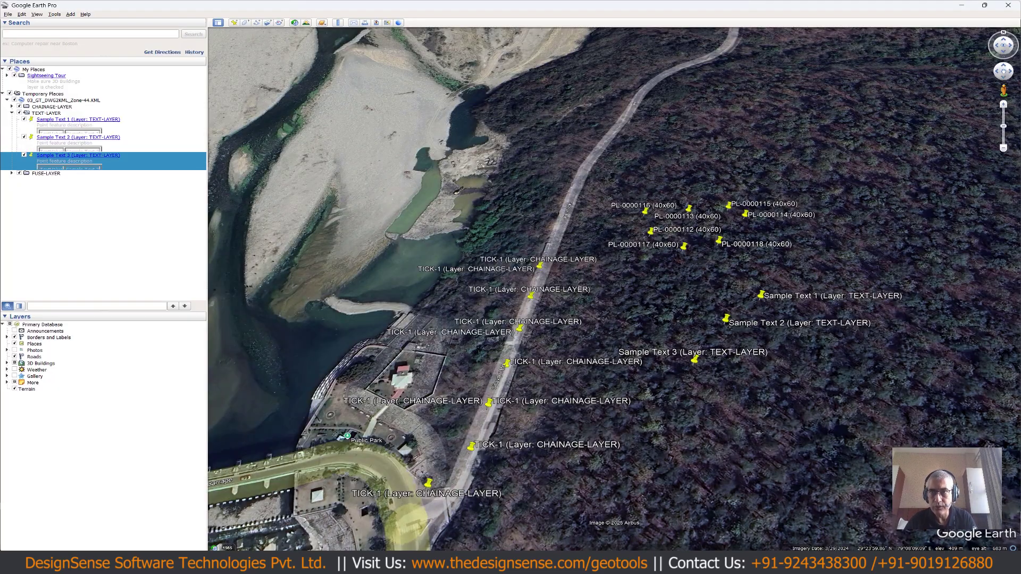
# - Close Google Earth, discarding the temporary places, and locate the exported 03_GT_DWG2KML_Zone-44 KML and KMZ files in Total Commander
pyautogui.click(1007, 5)
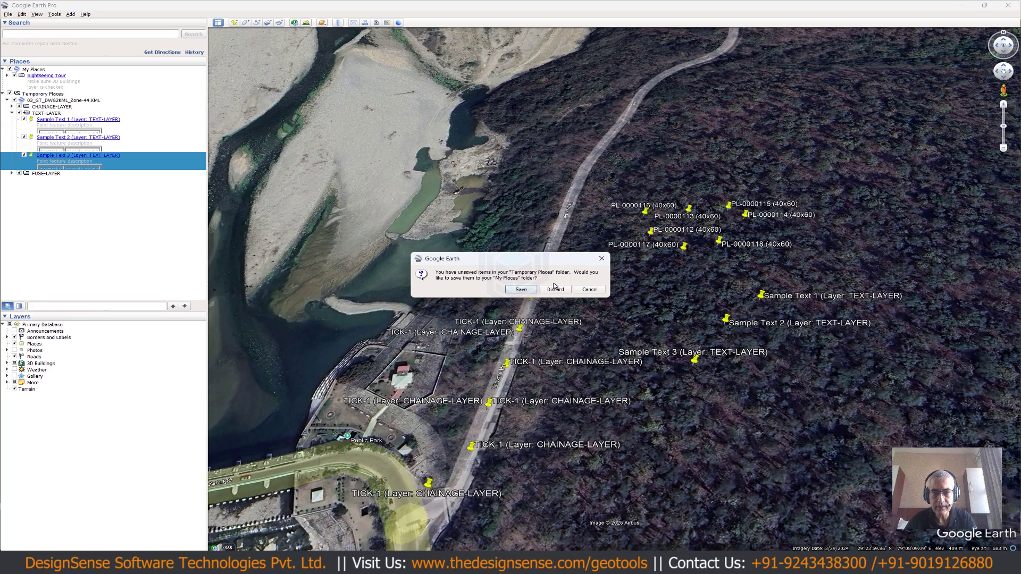
pyautogui.click(556, 290)
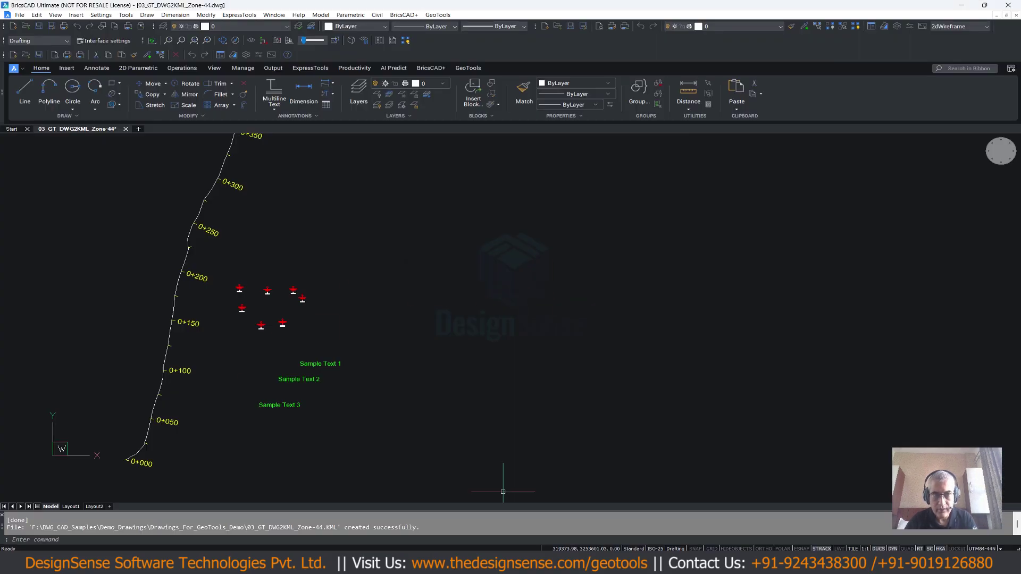
pyautogui.hotkey('alt', 'Tab')
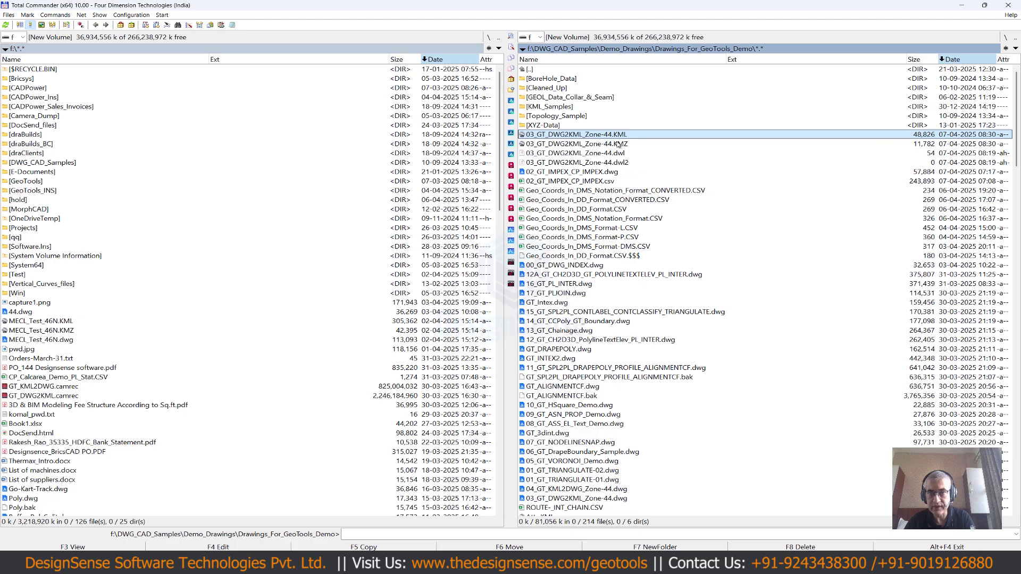
pyautogui.click(610, 146)
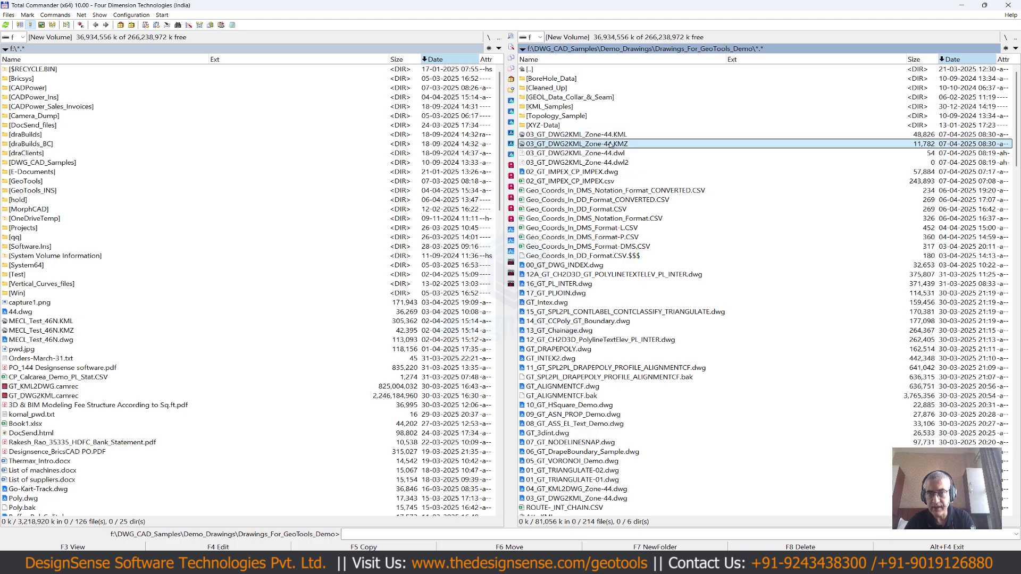
pyautogui.click(611, 140)
pyautogui.click(611, 144)
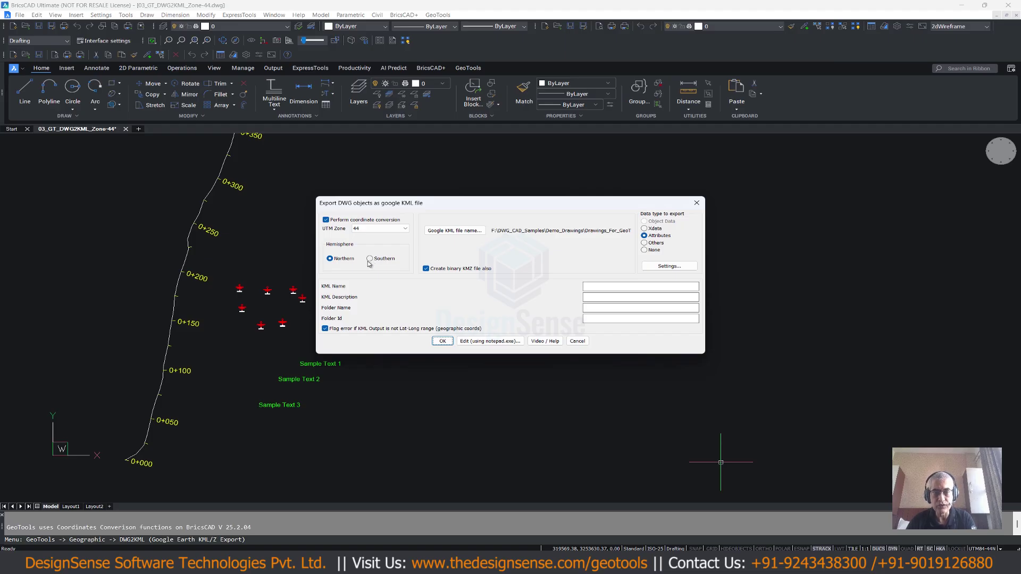
# - Cancel the DWG2KML export dialog, switch to Total Commander and open 03_GT_DWG2KML_Zone-44.KML in Google Earth
pyautogui.click(577, 341)
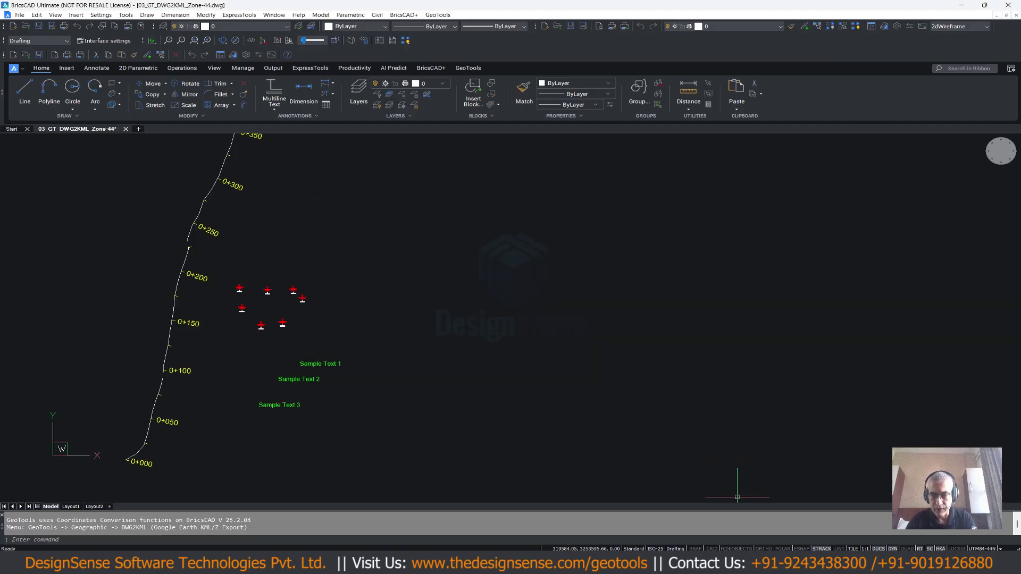
pyautogui.click(720, 565)
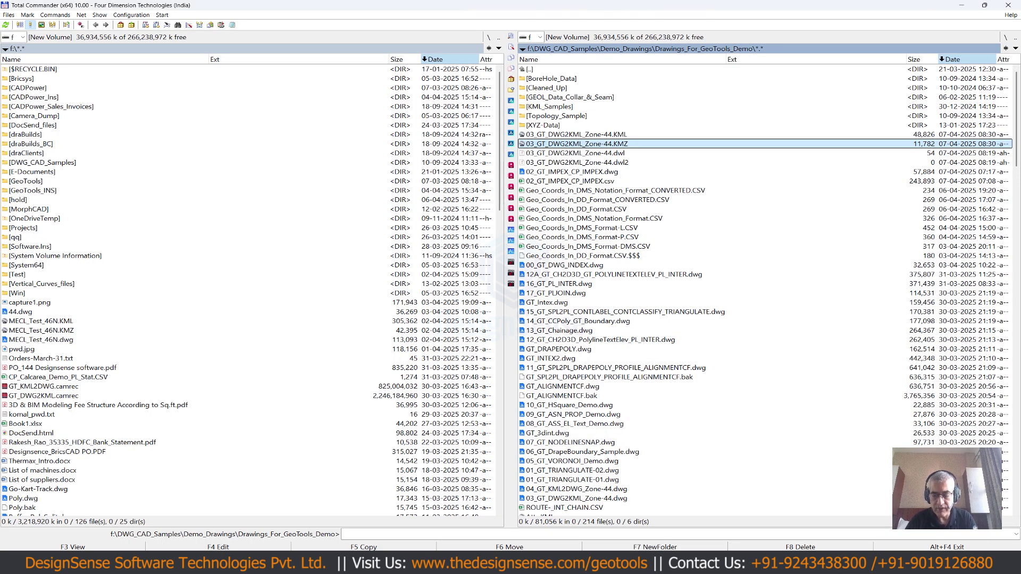
pyautogui.press('Up')
pyautogui.press('Return')
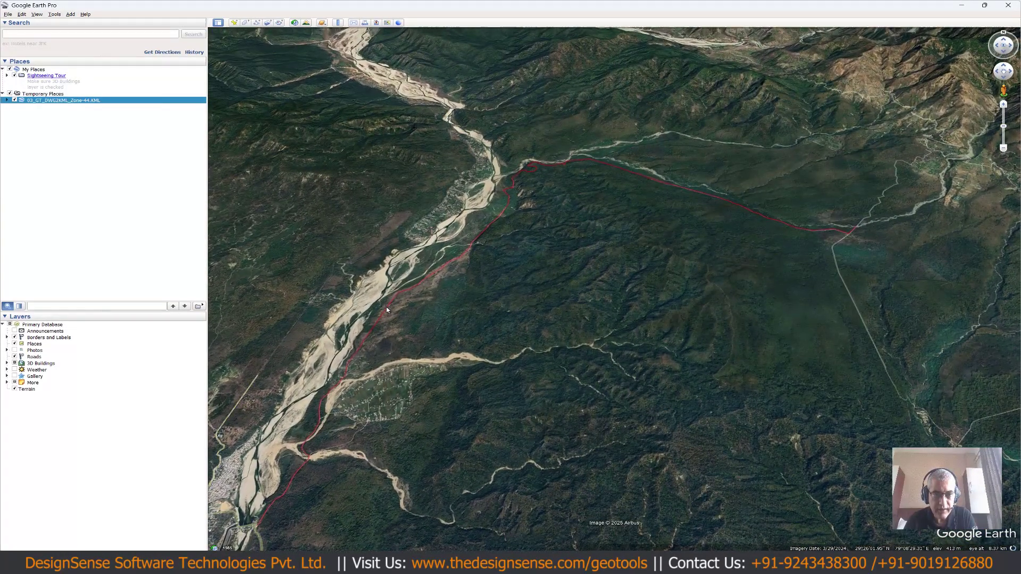
# - Inspect the exported alignment line's description on the map and under layer folder 0 of the loaded KML
pyautogui.click(386, 308)
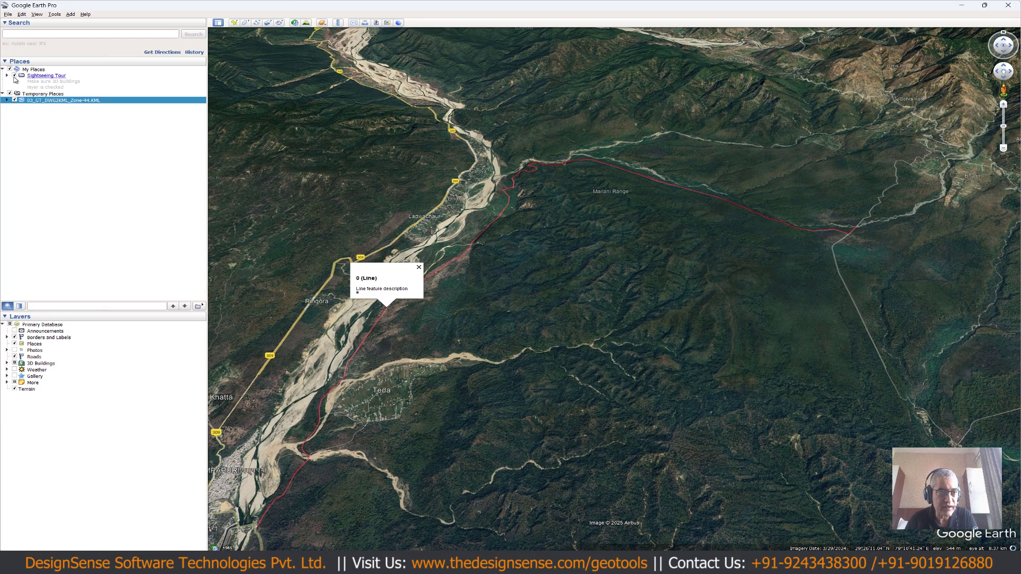
pyautogui.click(7, 100)
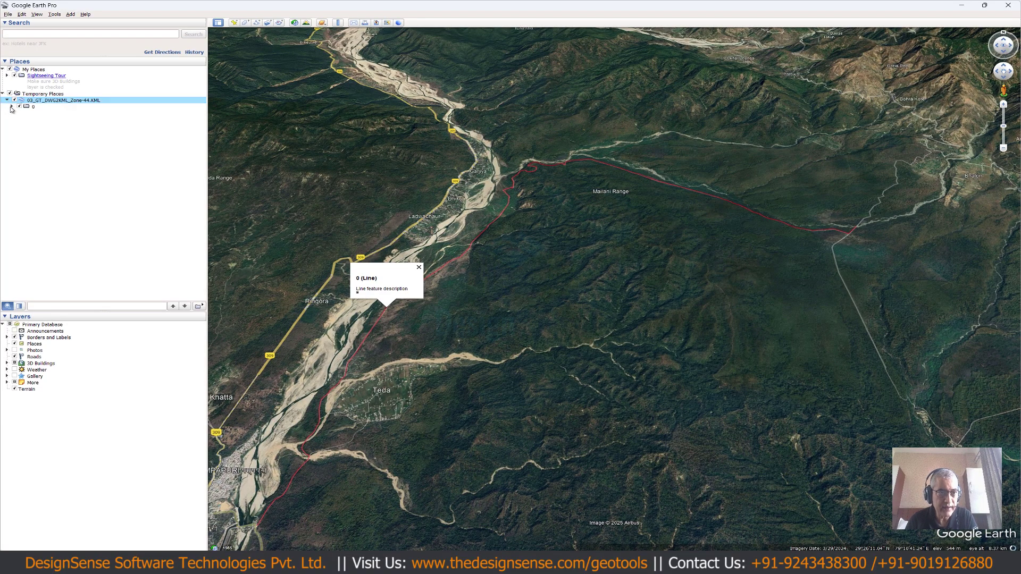
pyautogui.click(11, 107)
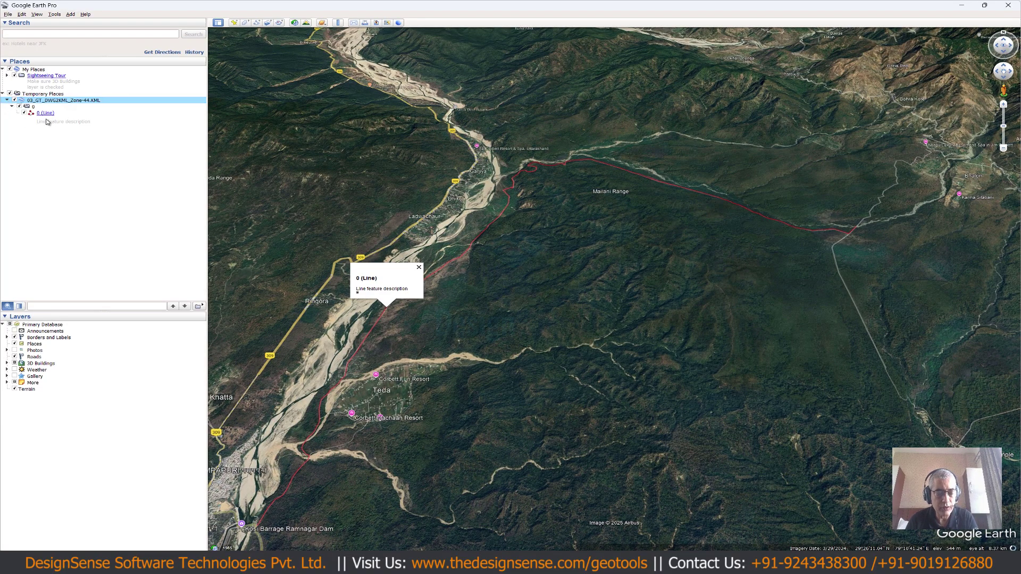
pyautogui.click(46, 114)
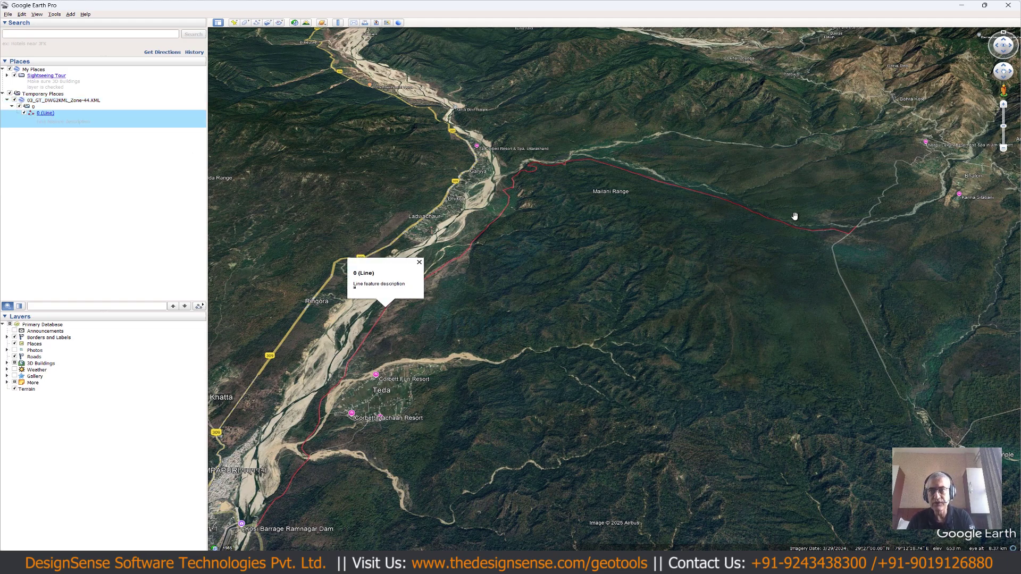
# - Close Google Earth, discarding the unsaved temporary places, and switch back to the drawing in BricsCAD
pyautogui.click(1018, 5)
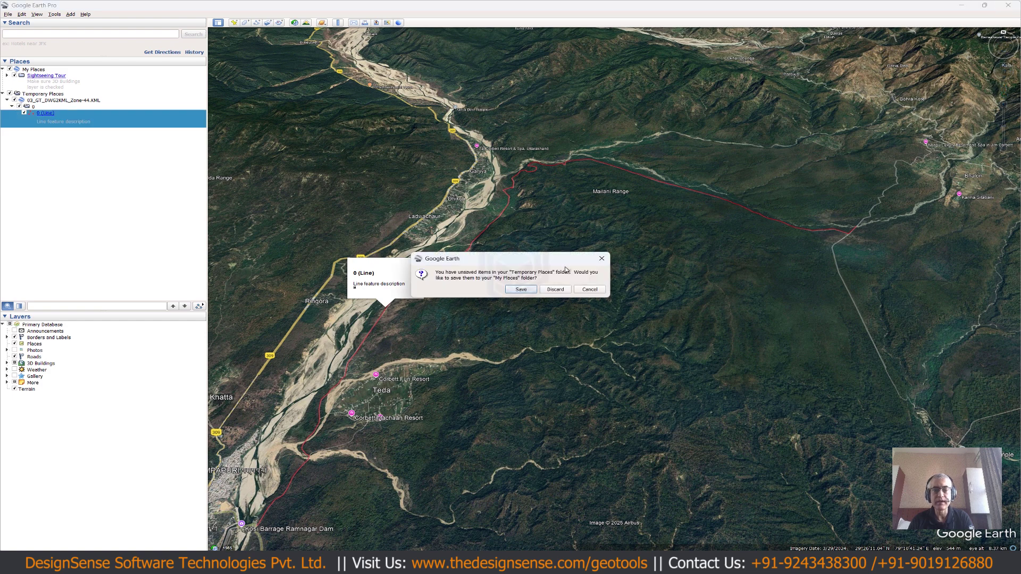
pyautogui.click(551, 292)
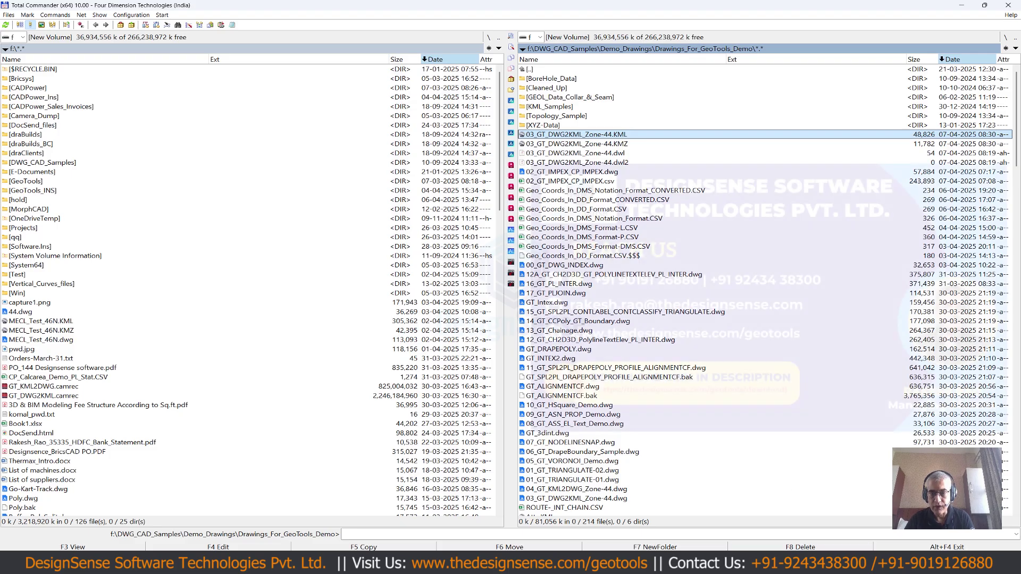
pyautogui.click(793, 565)
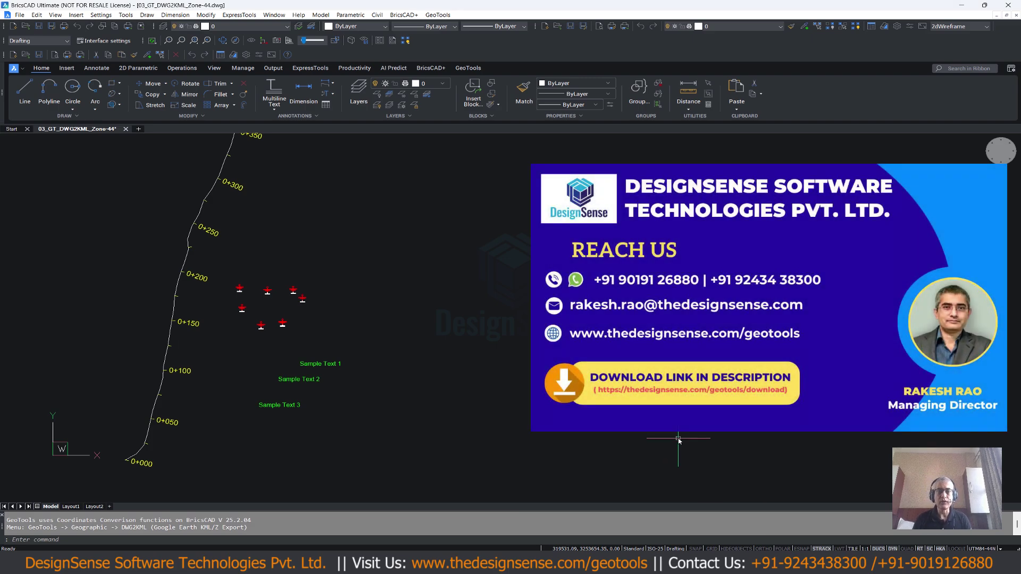